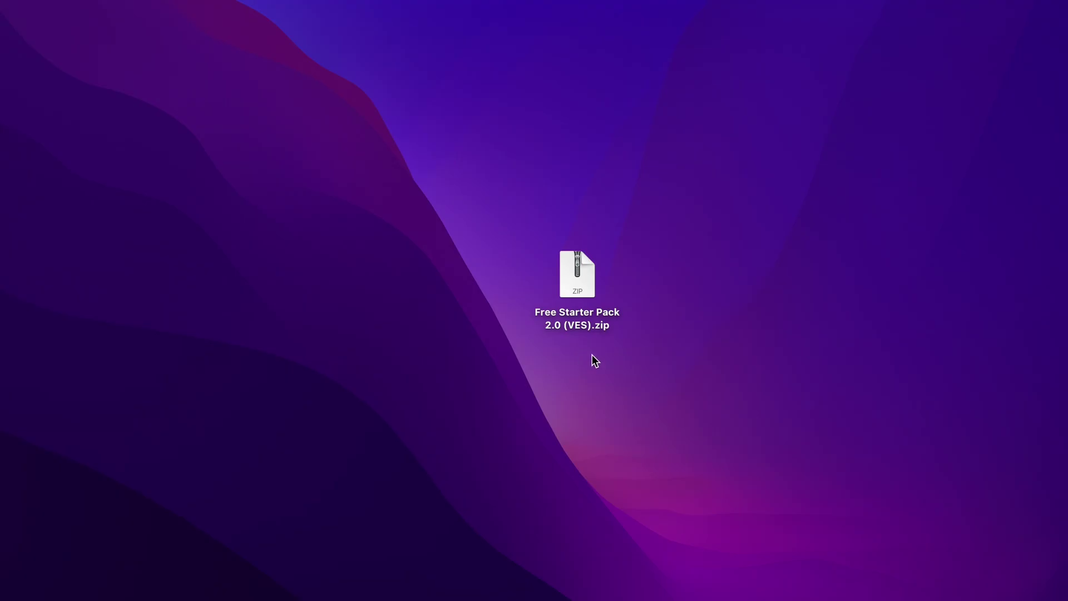
Unzip the Free Starter Pack 2.0 (VES) archive and preview its licence and installation PDFs
{"action": "double_click", "coordinate": [571, 279]}
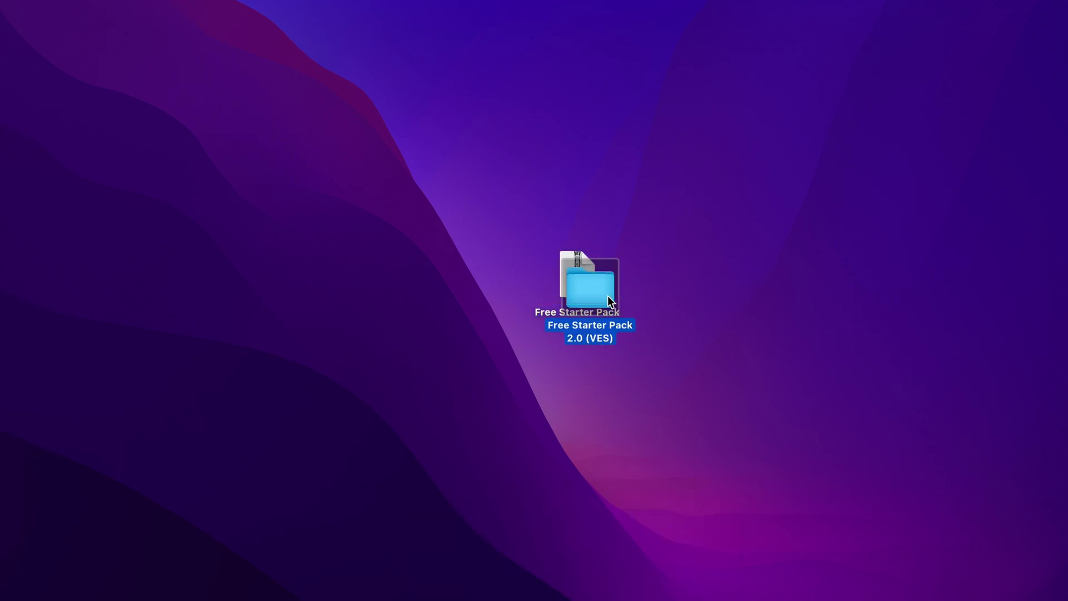
{"action": "double_click", "coordinate": [611, 301]}
{"action": "left_click", "coordinate": [573, 97]}
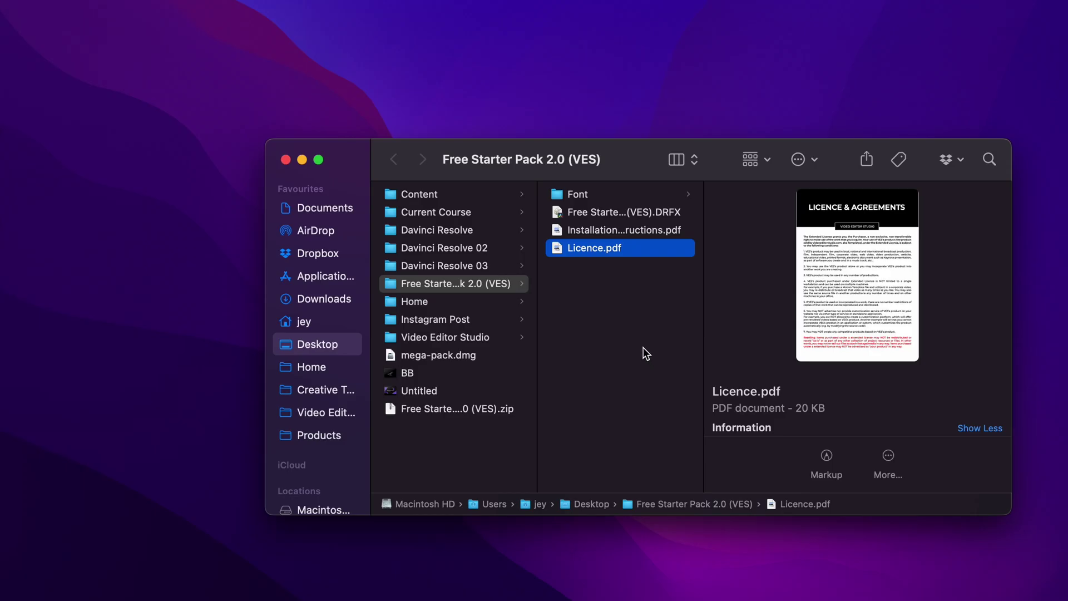
{"action": "left_click", "coordinate": [606, 231]}
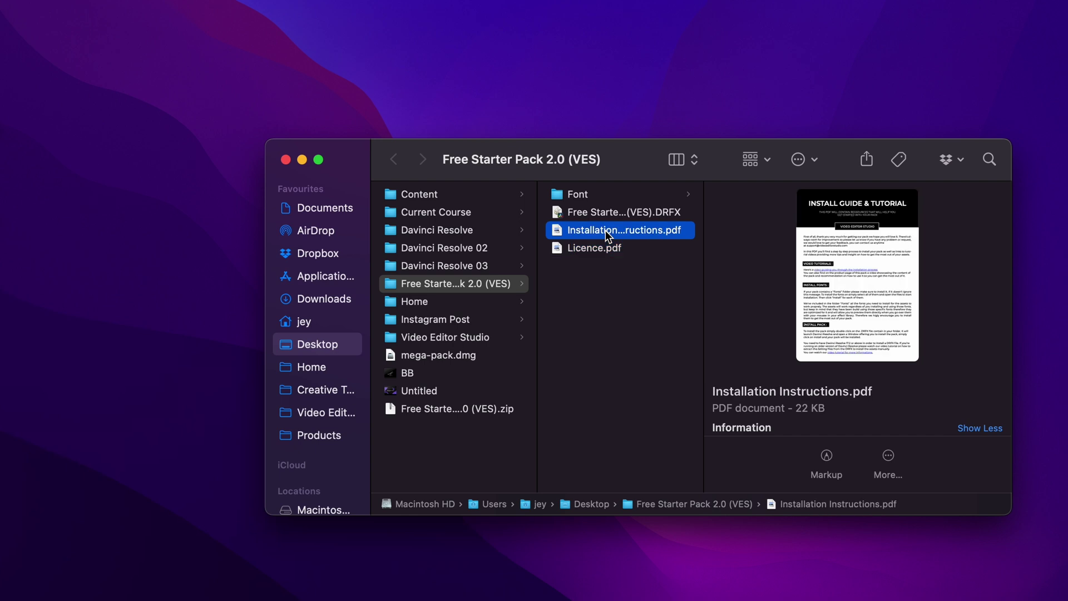
{"action": "left_click", "coordinate": [611, 210]}
Look through the 66 fonts in the Font folder, then launch the .DRFX bundle for installation
{"action": "left_click", "coordinate": [613, 196]}
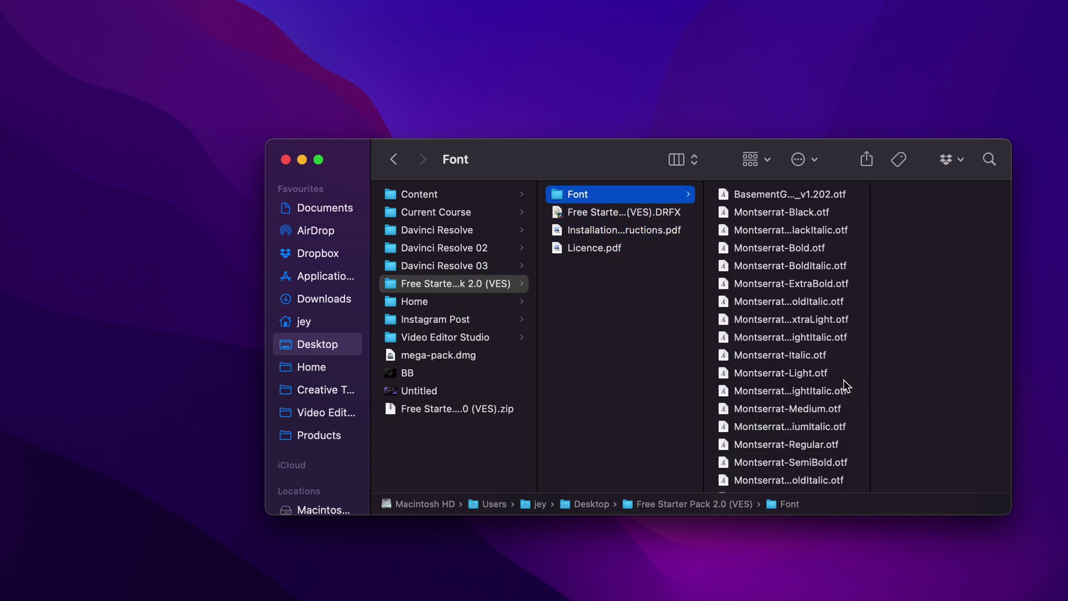
{"action": "left_click", "coordinate": [790, 199]}
{"action": "scroll", "coordinate": [748, 347], "scroll_direction": "down", "scroll_amount": 10}
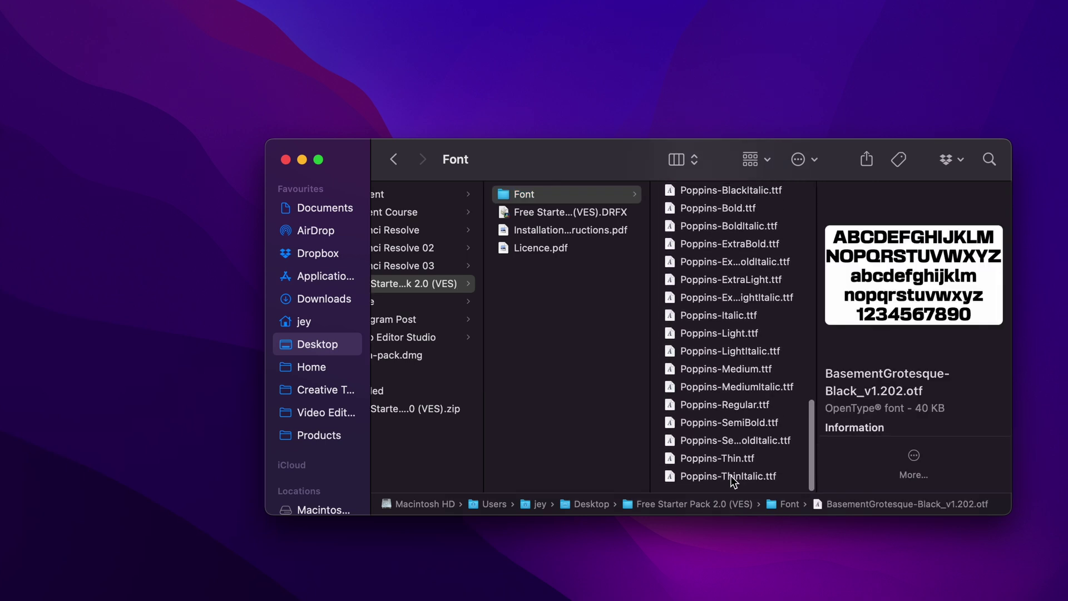
{"action": "key", "text": "super+a"}
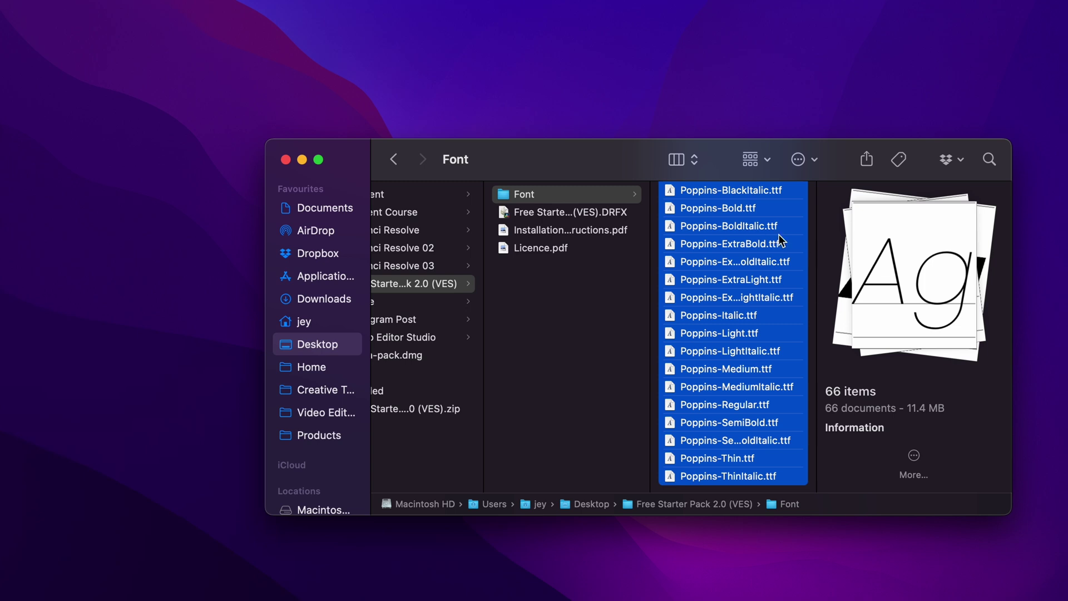
{"action": "left_click", "coordinate": [585, 215]}
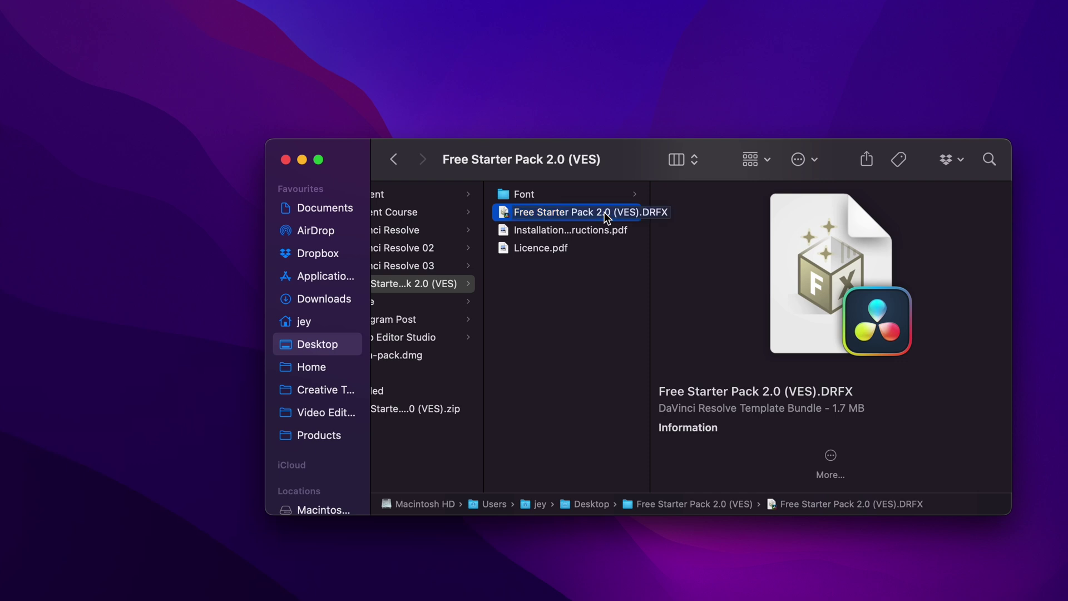
{"action": "double_click", "coordinate": [599, 210]}
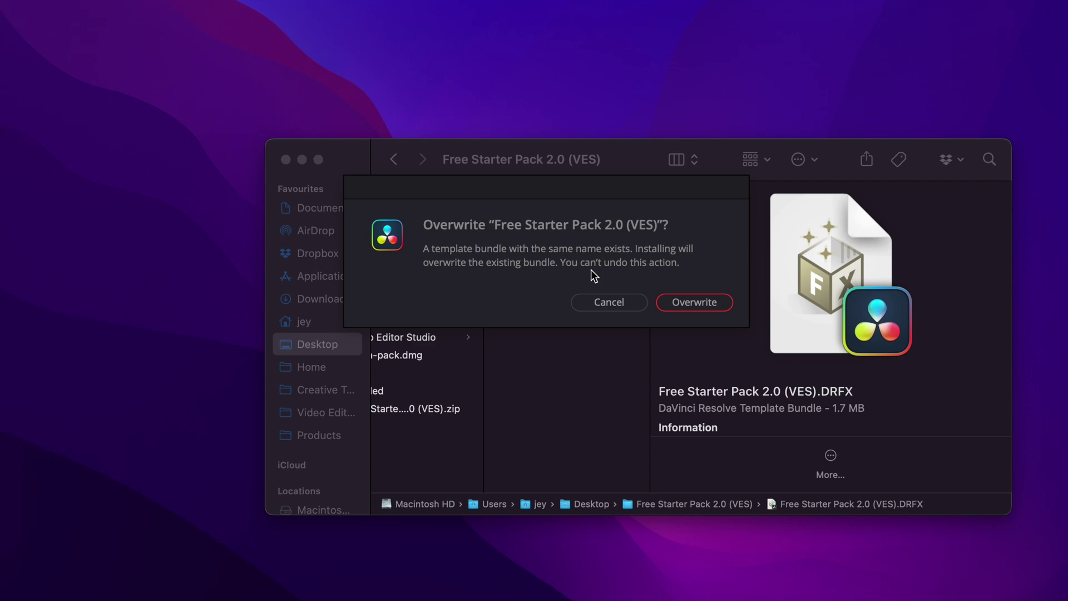
Cancel the overwrite prompt and list Pointers under Video Editor Studio > Free Starter Pack 2.0
{"action": "left_click", "coordinate": [618, 303]}
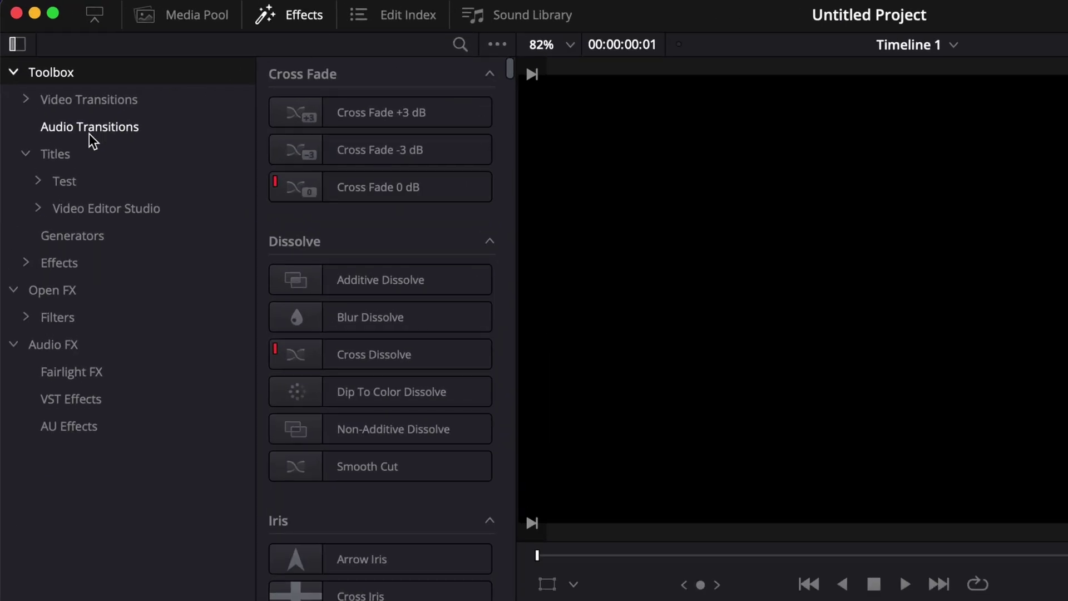
{"action": "left_click", "coordinate": [38, 208]}
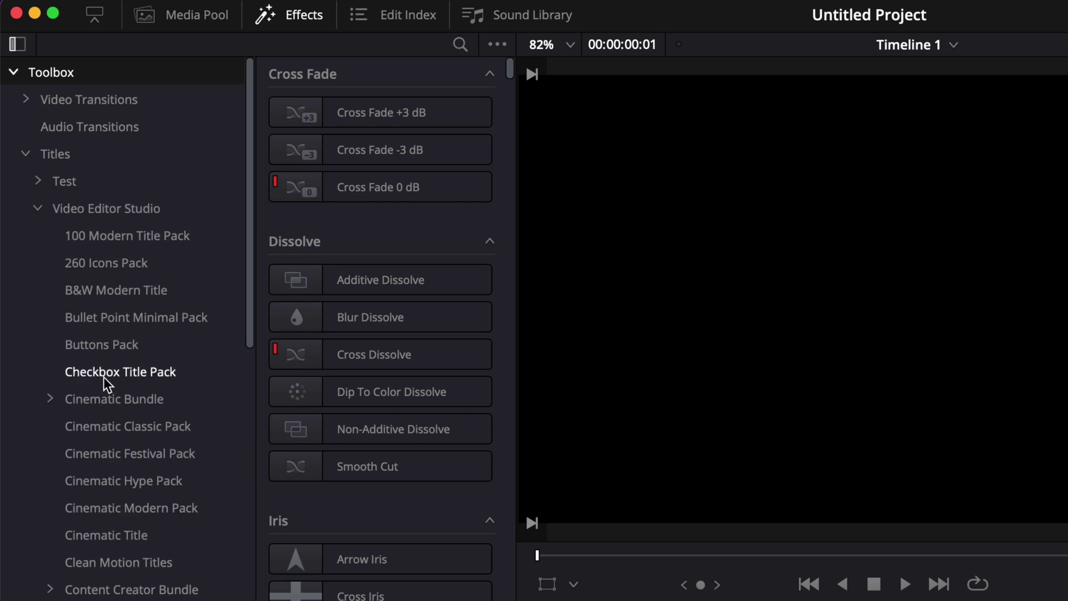
{"action": "scroll", "coordinate": [105, 379], "scroll_direction": "down", "scroll_amount": 8}
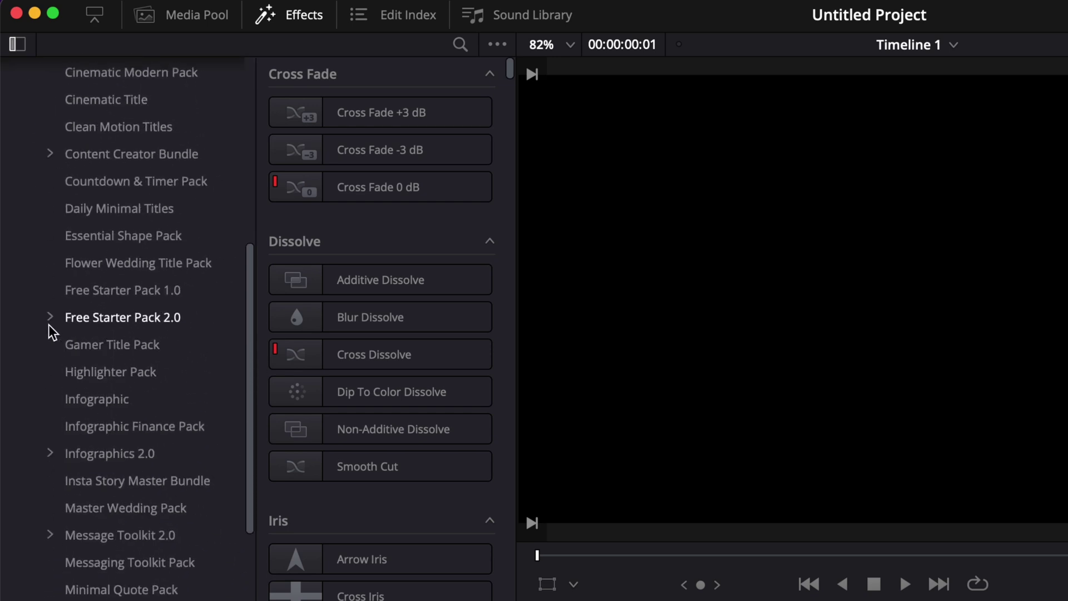
{"action": "left_click", "coordinate": [48, 316]}
{"action": "left_click", "coordinate": [89, 316]}
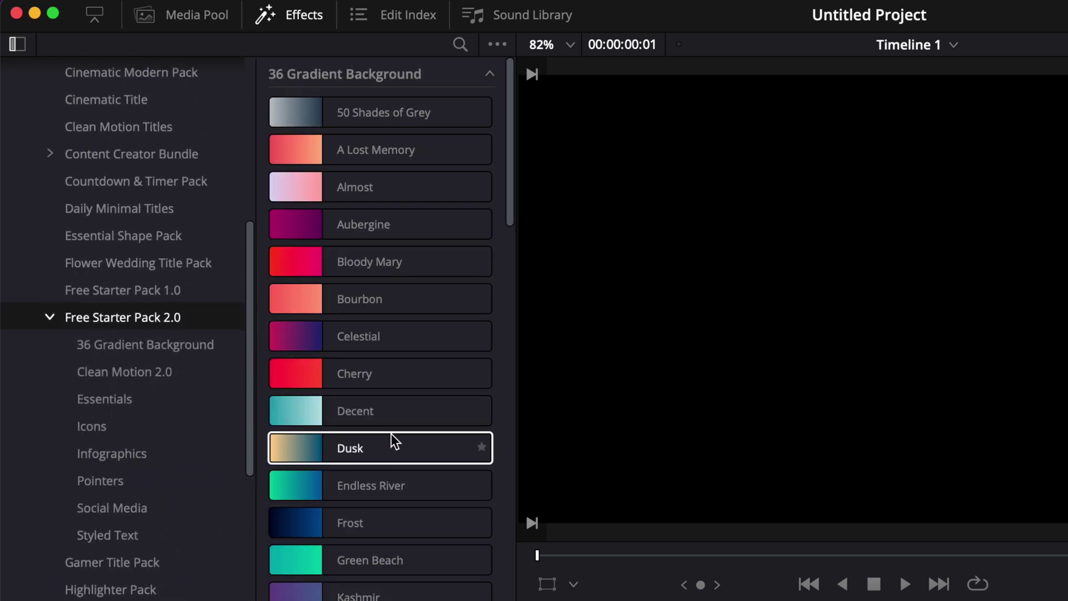
{"action": "scroll", "coordinate": [392, 440], "scroll_direction": "down", "scroll_amount": 15}
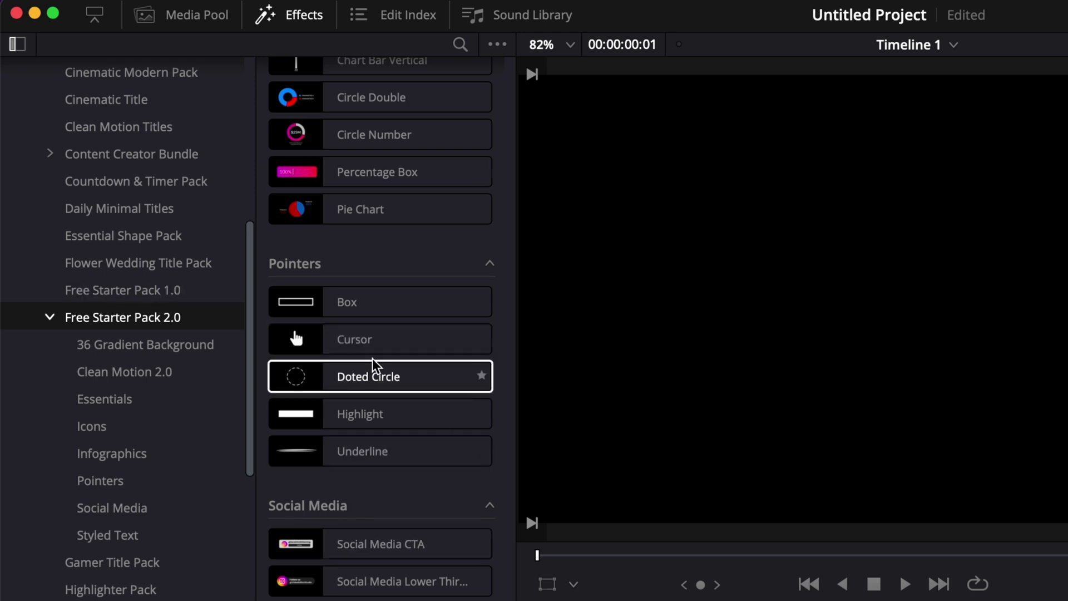
{"action": "left_click", "coordinate": [114, 481]}
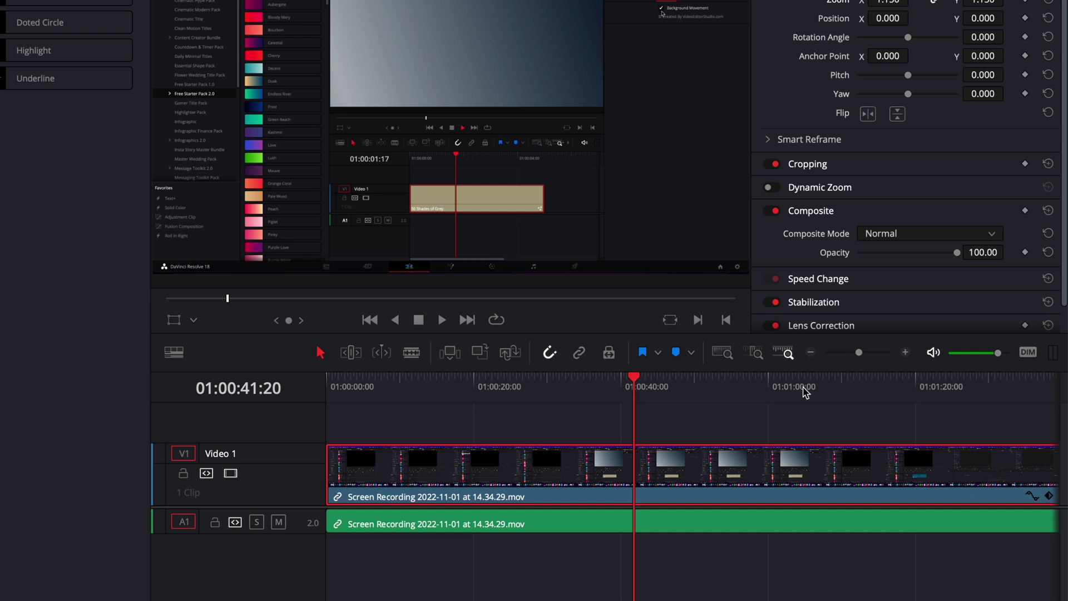
Drop the Box pointer title onto V2 at about 01:03:28 and select it
{"action": "left_click_drag", "start_coordinate": [806, 392], "coordinate": [982, 372]}
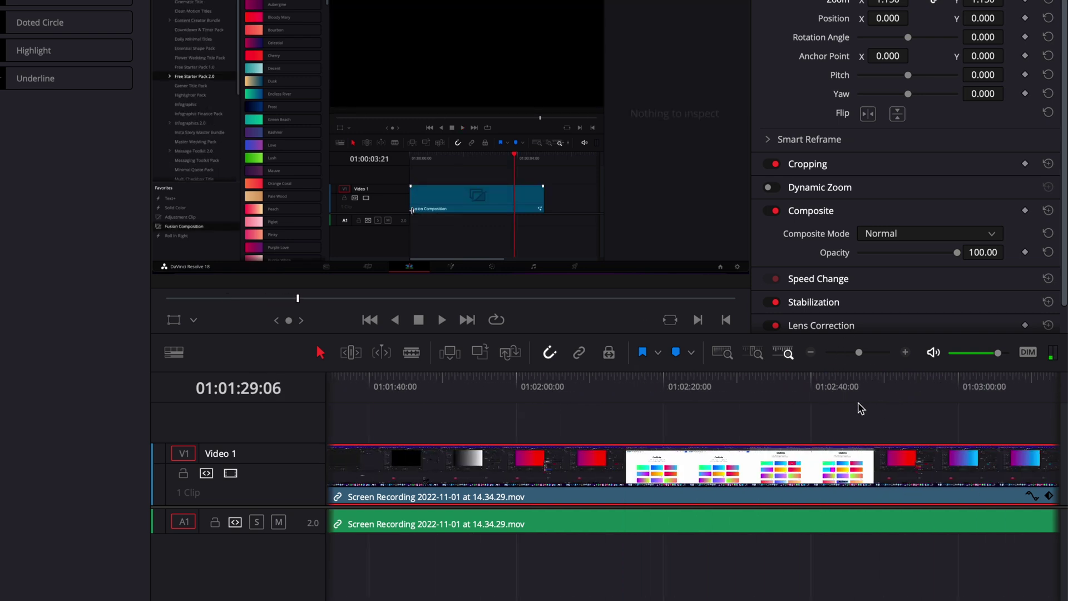
{"action": "scroll", "coordinate": [861, 409], "scroll_direction": "right", "scroll_amount": 5}
{"action": "mouse_move", "coordinate": [749, 391]}
{"action": "left_mouse_down"}
{"action": "mouse_move", "coordinate": [799, 390]}
{"action": "mouse_move", "coordinate": [758, 394]}
{"action": "left_mouse_up"}
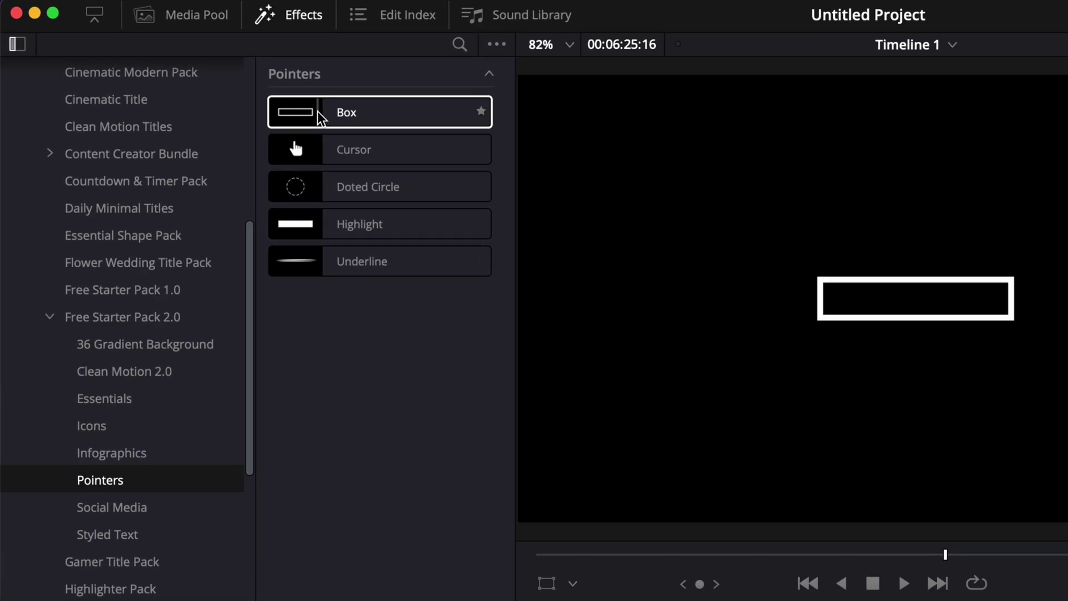
{"action": "left_click_drag", "start_coordinate": [322, 118], "coordinate": [1067, 600]}
{"action": "left_click_drag", "start_coordinate": [653, 352], "coordinate": [645, 347]}
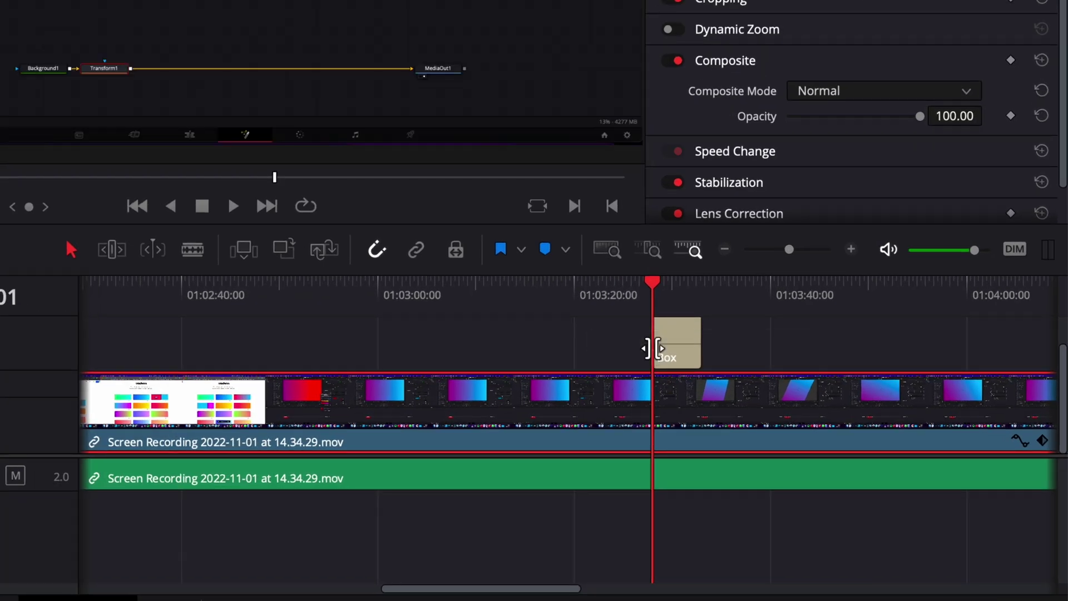
{"action": "left_click", "coordinate": [675, 284]}
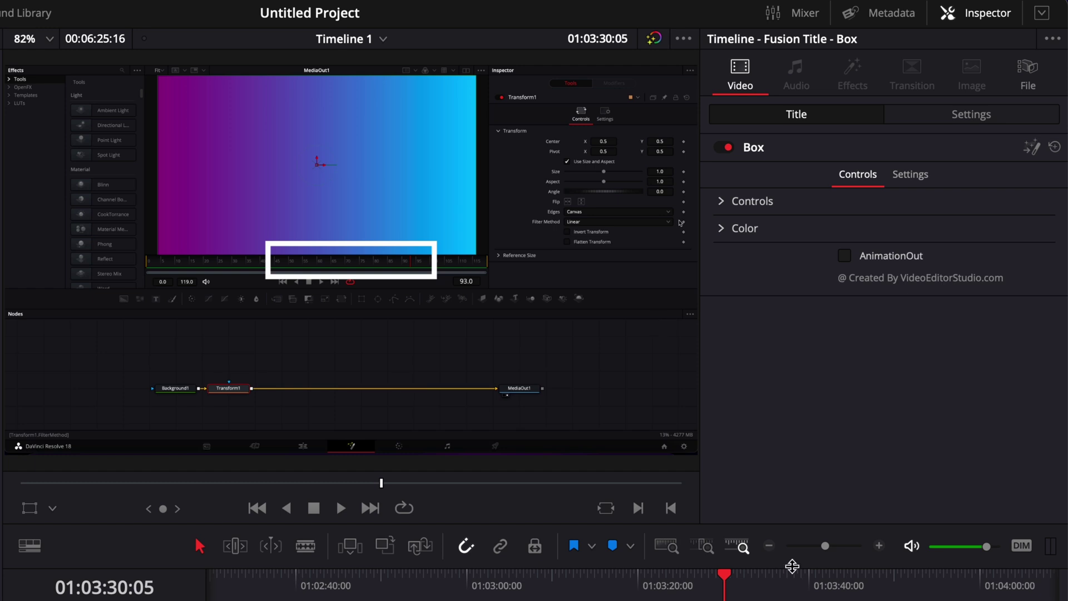
Fit the Box over the Edges and Filter Method rows: Center X 0.869, Width 0.247, thinner border, Corner Radius 0.425
{"action": "left_click", "coordinate": [722, 202]}
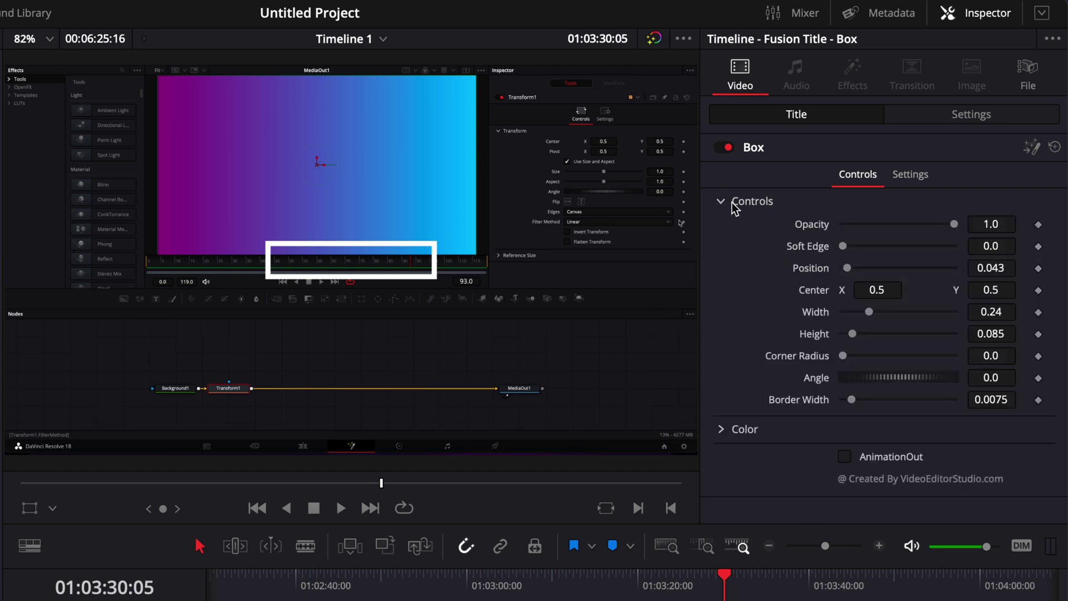
{"action": "left_click_drag", "start_coordinate": [876, 290], "coordinate": [925, 290]}
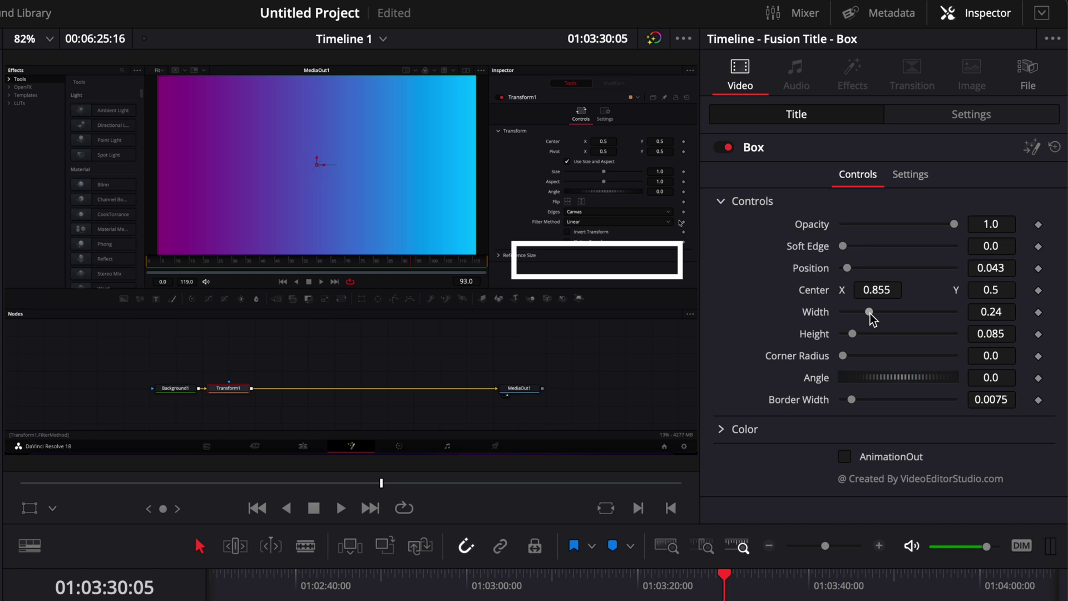
{"action": "left_click_drag", "start_coordinate": [869, 311], "coordinate": [875, 314]}
{"action": "left_click_drag", "start_coordinate": [987, 290], "coordinate": [1029, 290]}
{"action": "left_click_drag", "start_coordinate": [1004, 334], "coordinate": [986, 333]}
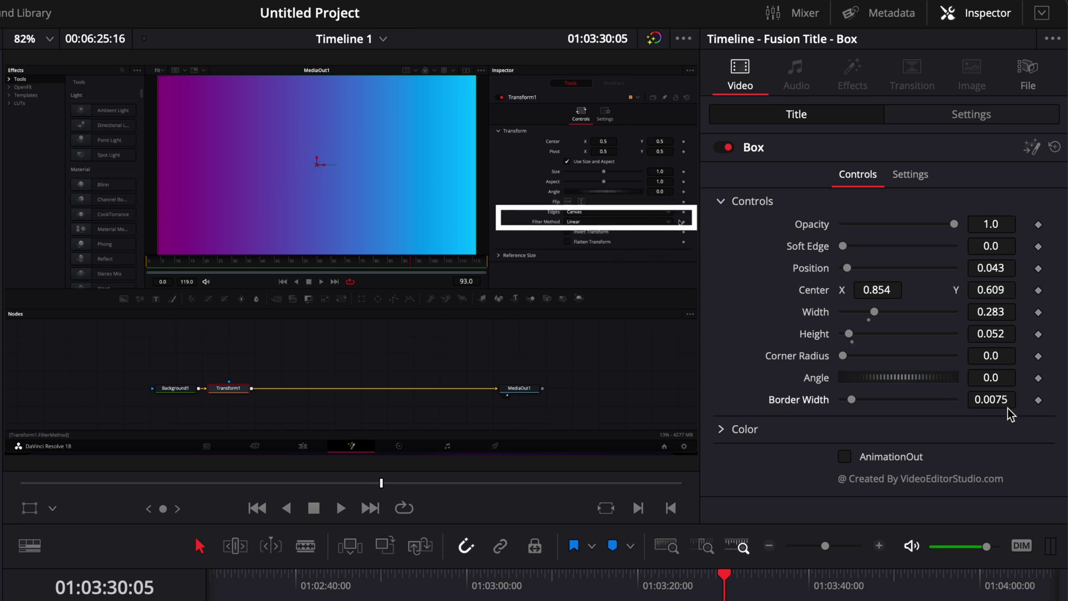
{"action": "left_click_drag", "start_coordinate": [1006, 400], "coordinate": [991, 400]}
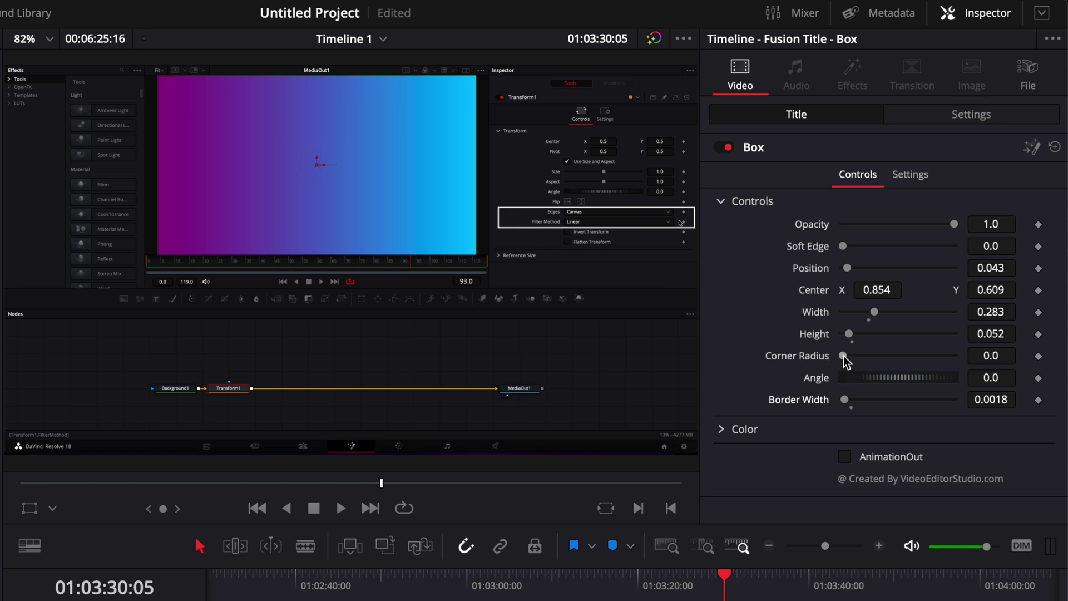
{"action": "left_click_drag", "start_coordinate": [844, 356], "coordinate": [891, 360]}
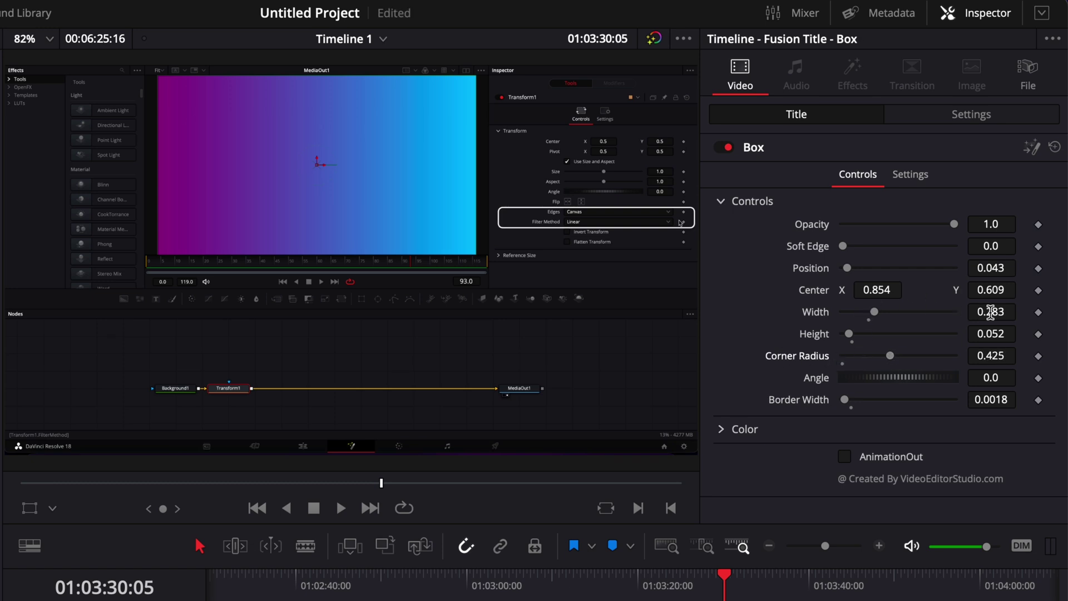
{"action": "left_click_drag", "start_coordinate": [991, 312], "coordinate": [924, 313]}
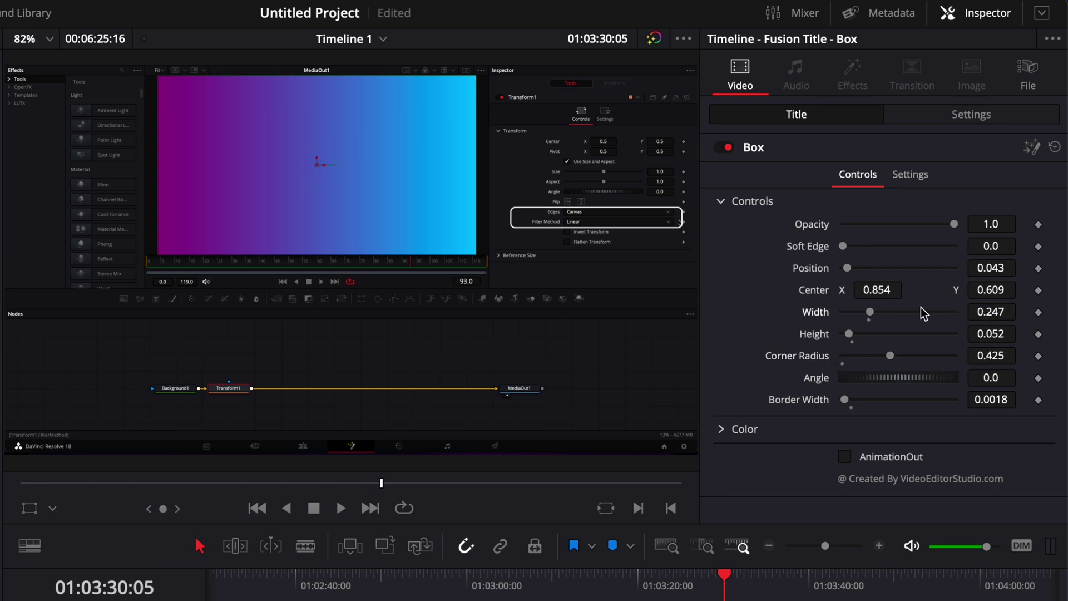
{"action": "left_click_drag", "start_coordinate": [873, 286], "coordinate": [881, 286]}
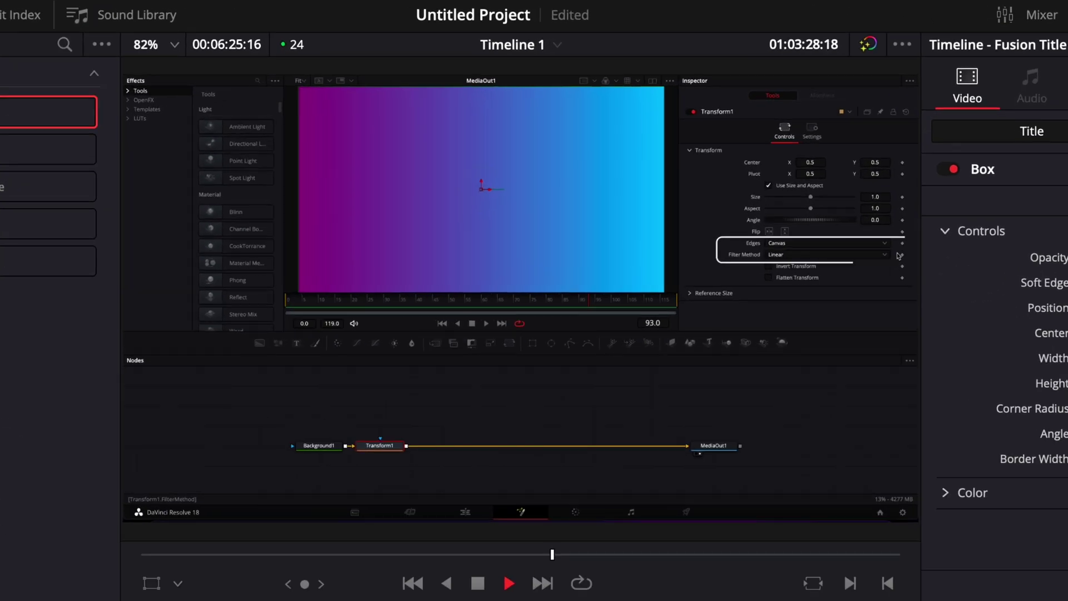
Enable AnimationOut on the Box clip, preview it, and extend the clip on Video 2
{"action": "key", "text": "space"}
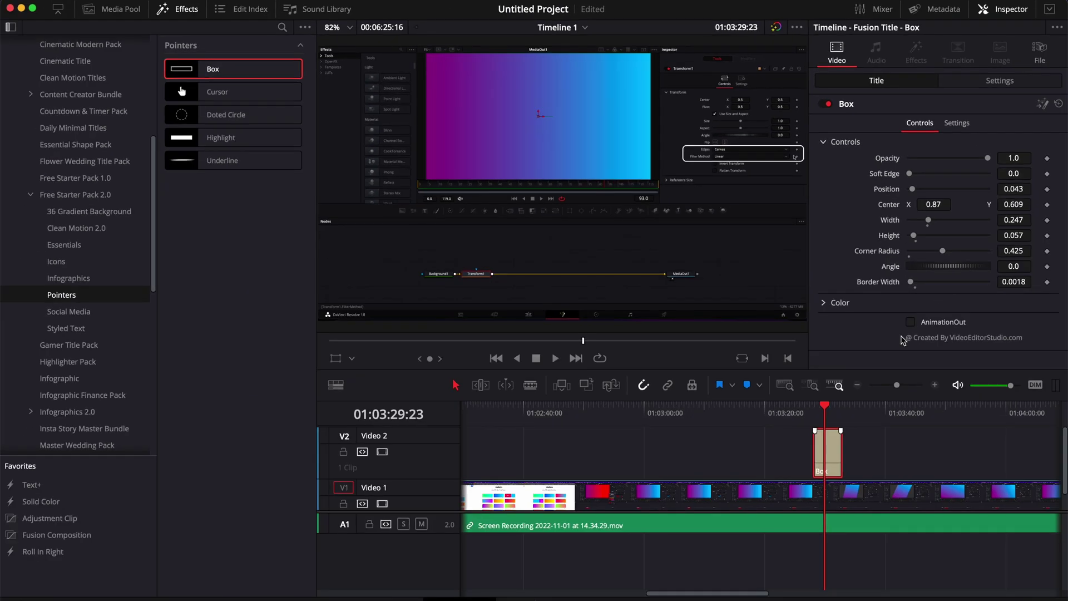
{"action": "left_click", "coordinate": [841, 407]}
{"action": "left_click_drag", "start_coordinate": [841, 409], "coordinate": [835, 426]}
{"action": "left_click", "coordinate": [828, 448]}
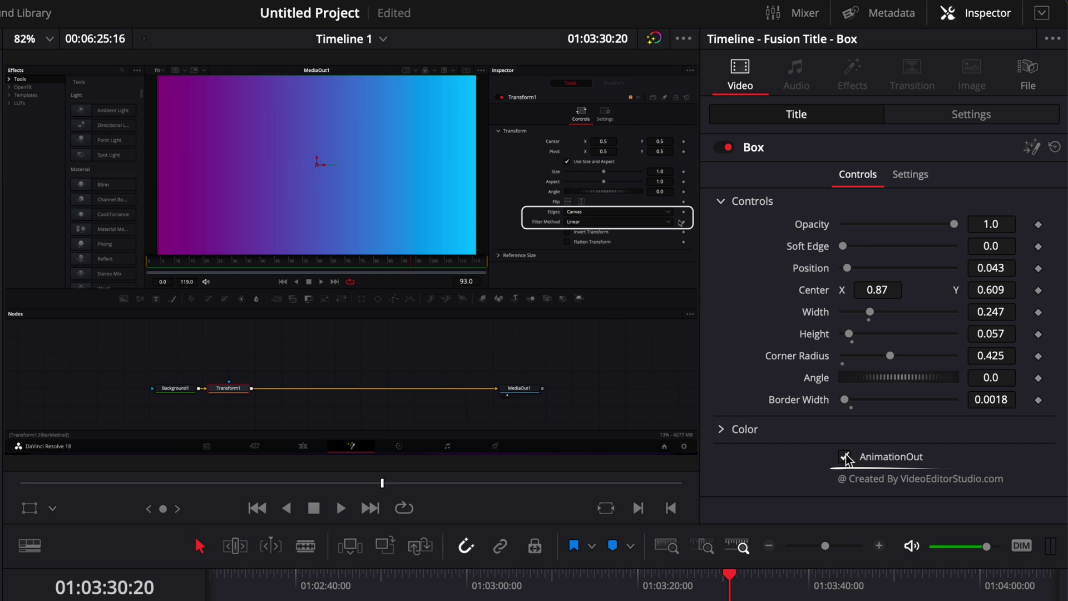
{"action": "key", "text": "space"}
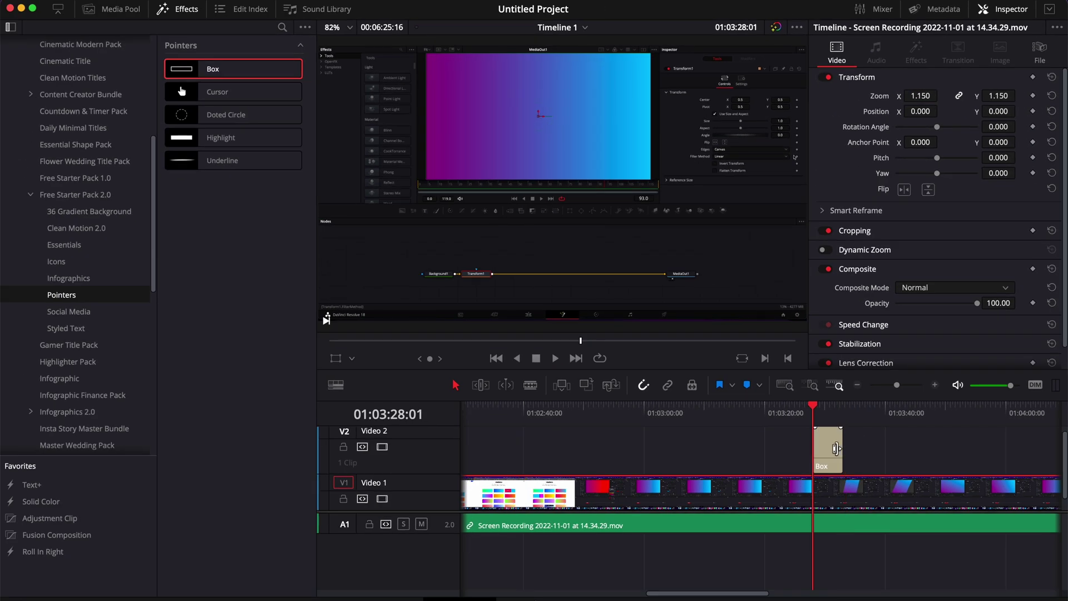
{"action": "left_click_drag", "start_coordinate": [836, 448], "coordinate": [935, 458]}
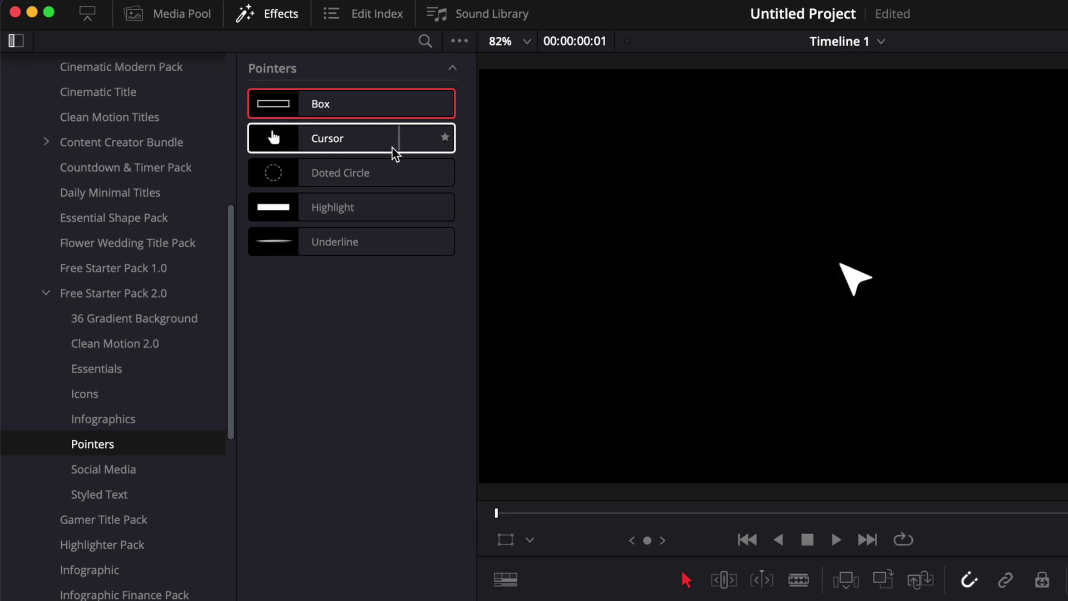
Add the Social Media CTA title to Video 1, preview it, then list the Pointers titles
{"action": "left_click", "coordinate": [91, 473]}
{"action": "left_click_drag", "start_coordinate": [301, 105], "coordinate": [463, 475]}
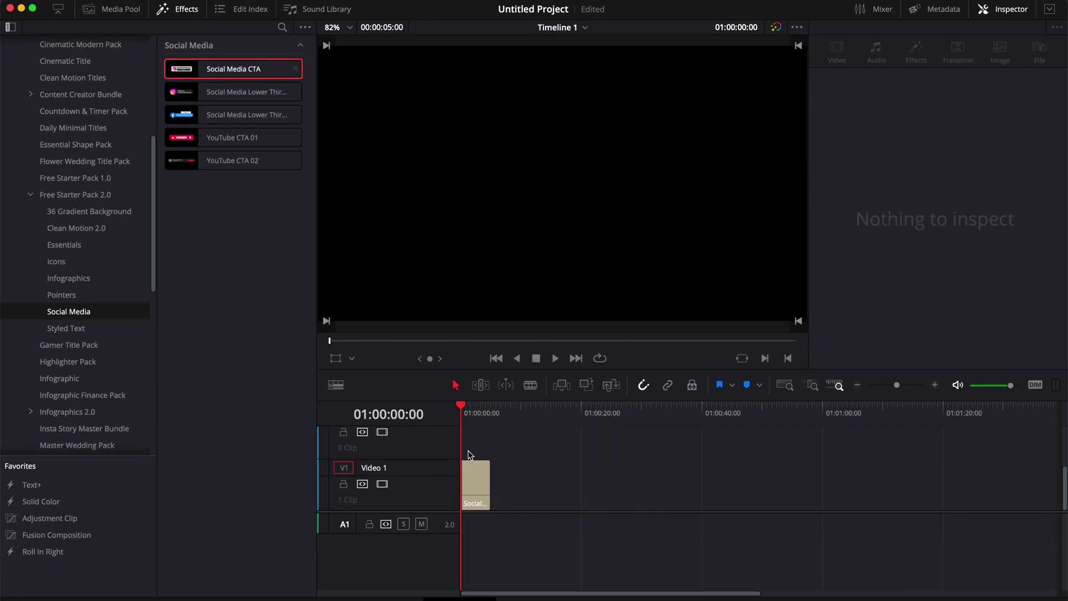
{"action": "key", "text": "space"}
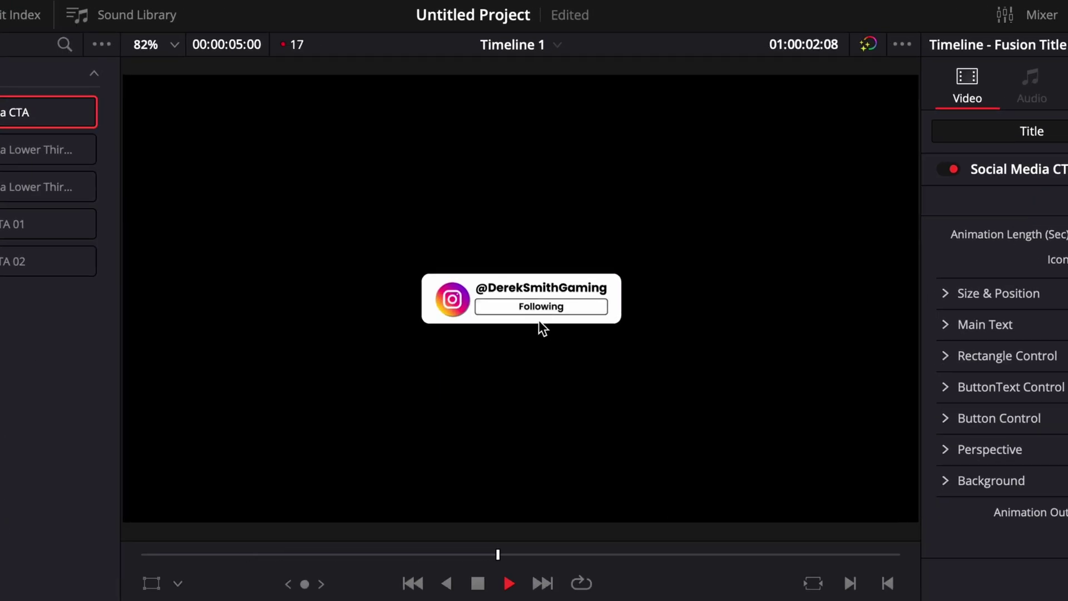
{"action": "key", "text": "space"}
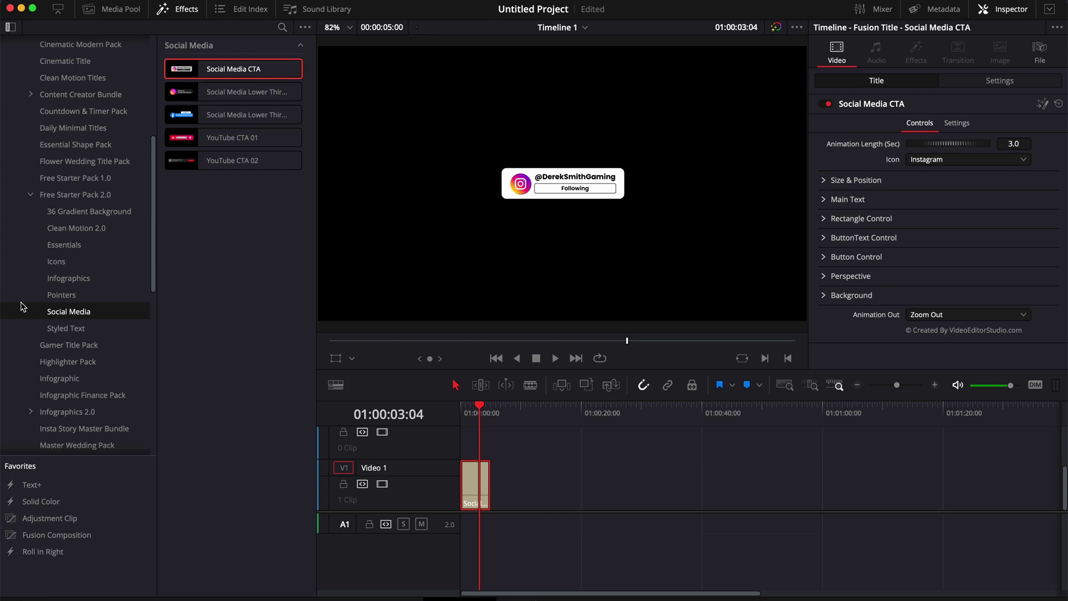
{"action": "left_click", "coordinate": [83, 296]}
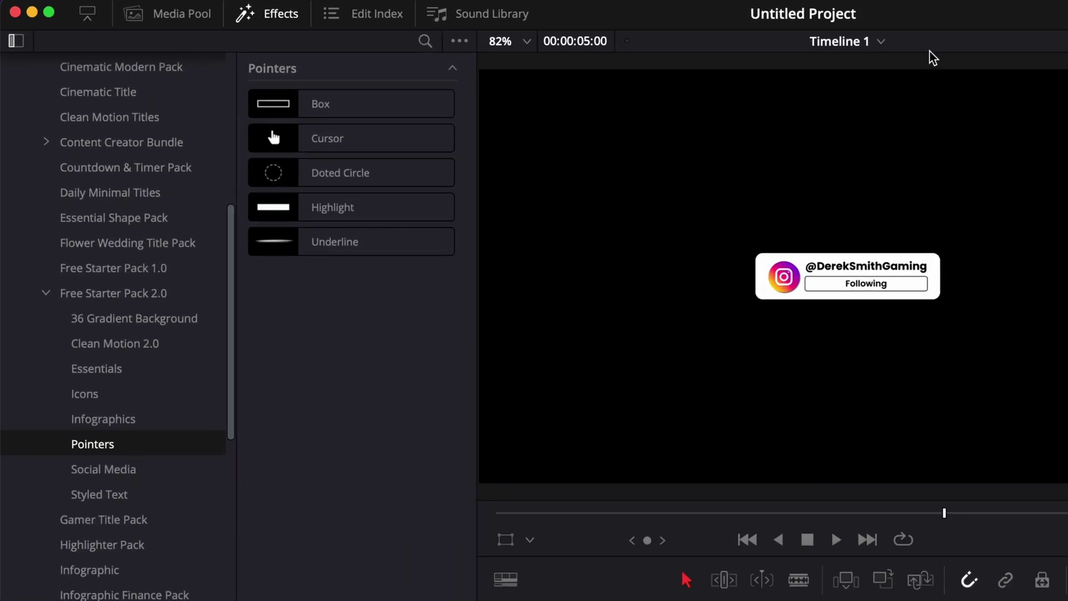
Place the Cursor title on V2 centred at 0.591, 0.449 over Following, then slide it later
{"action": "left_click_drag", "start_coordinate": [249, 138], "coordinate": [911, 600]}
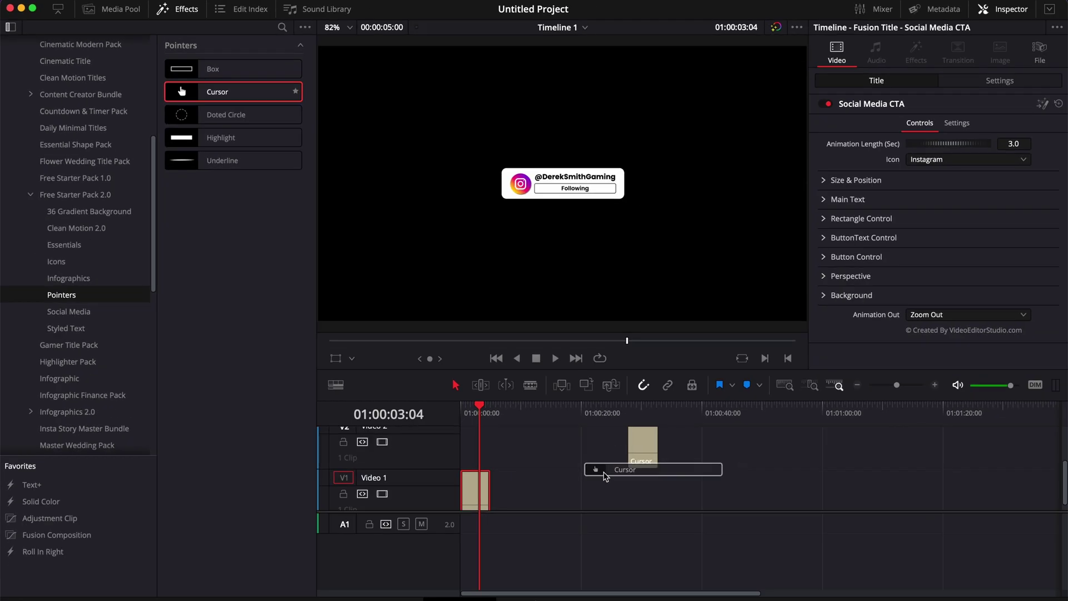
{"action": "left_click_drag", "start_coordinate": [605, 477], "coordinate": [467, 443]}
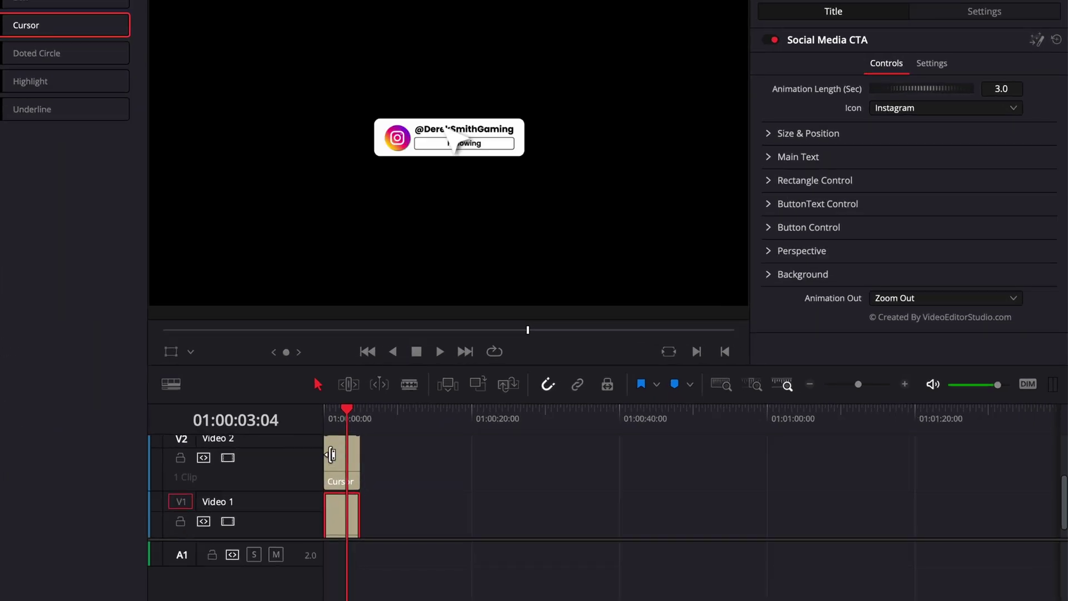
{"action": "left_click", "coordinate": [332, 455]}
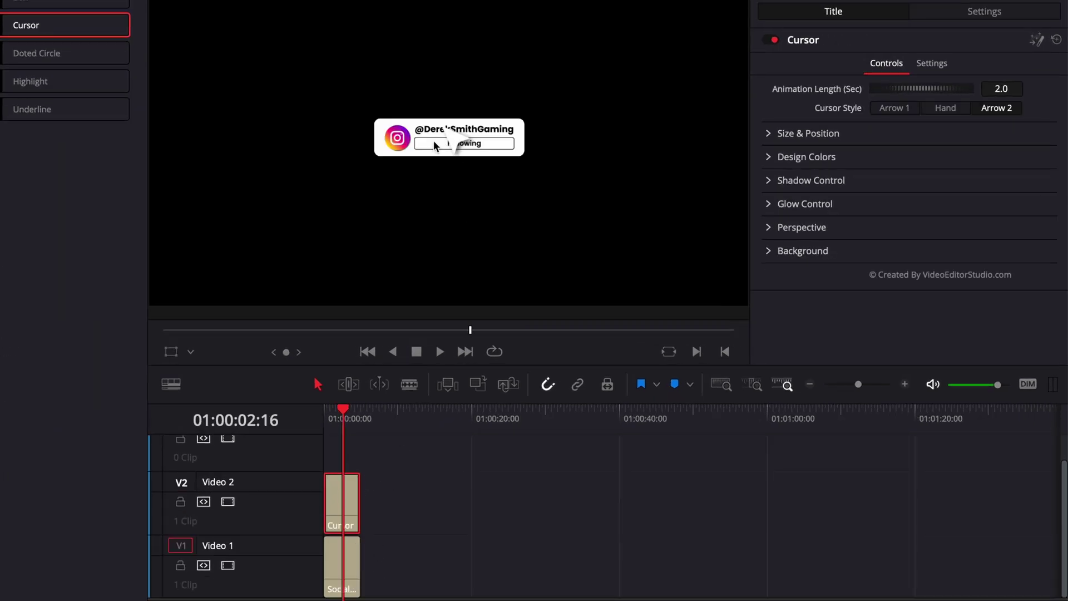
{"action": "left_click", "coordinate": [772, 137]}
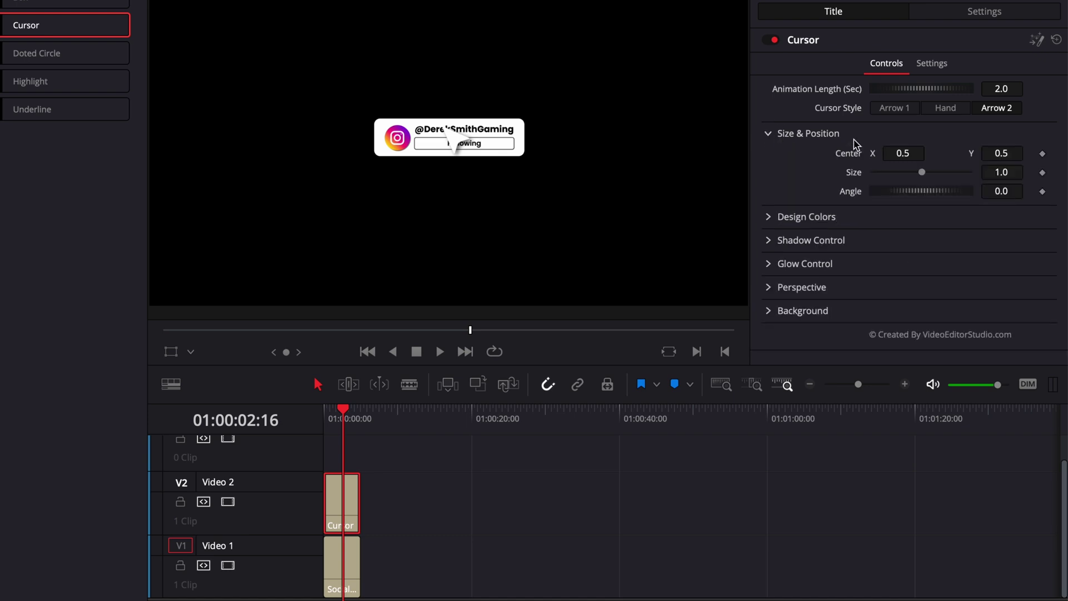
{"action": "left_click_drag", "start_coordinate": [916, 149], "coordinate": [991, 153]}
{"action": "key", "text": "Home"}
{"action": "key", "text": "space"}
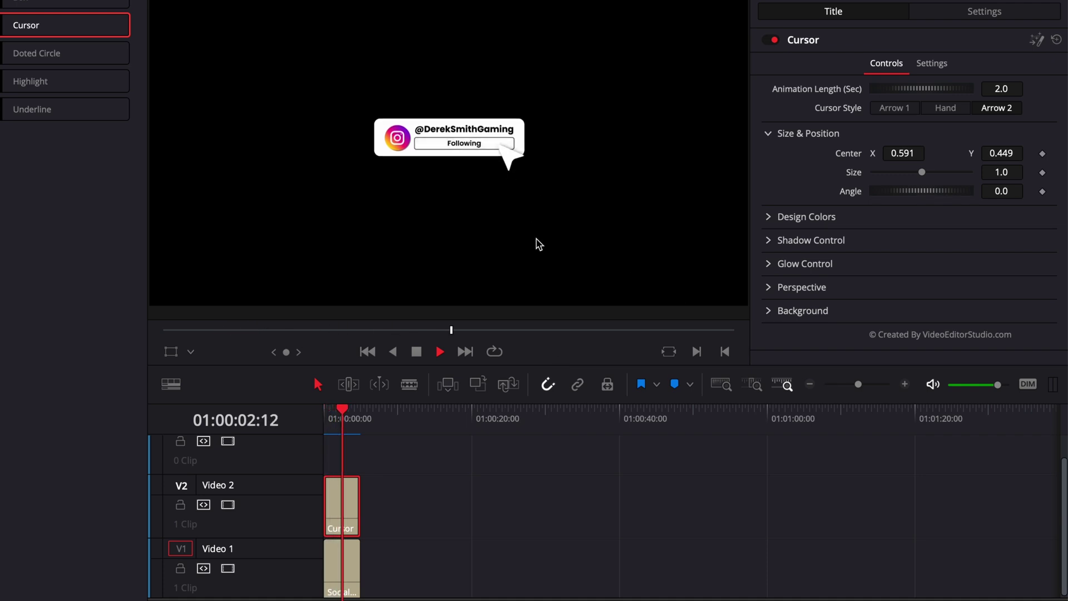
{"action": "key", "text": "space"}
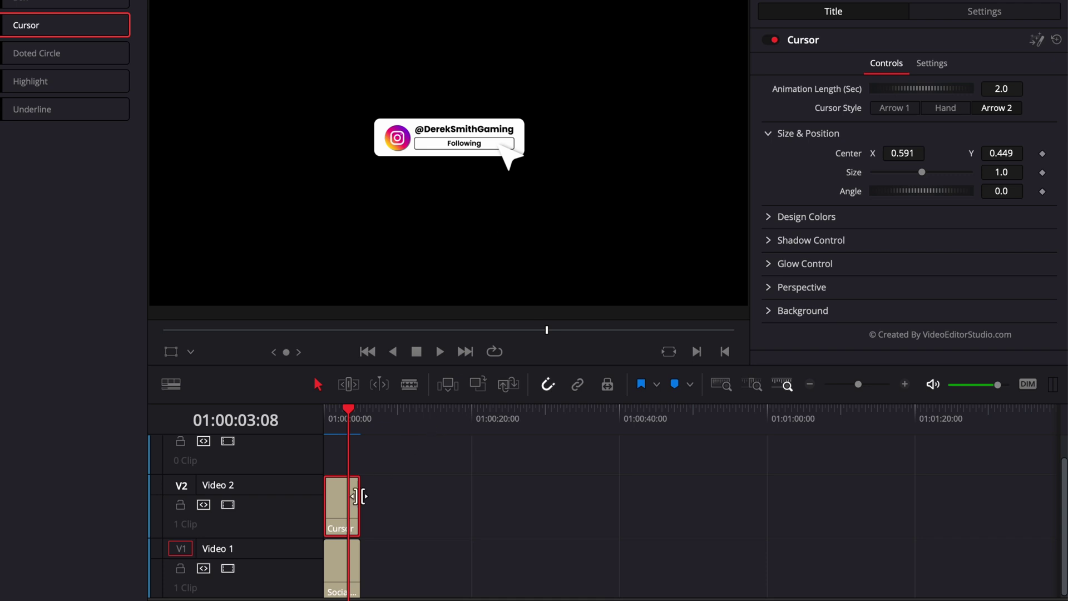
{"action": "left_click_drag", "start_coordinate": [345, 509], "coordinate": [456, 517]}
{"action": "left_click", "coordinate": [448, 412]}
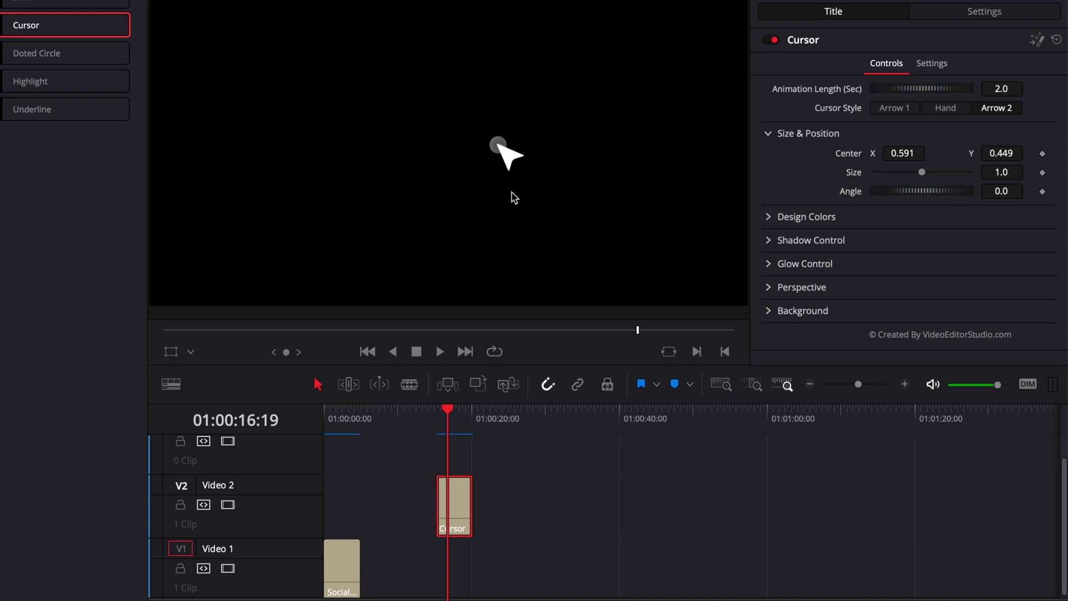
Move the Cursor clip back to the timeline start and switch it to the Arrow 1 style
{"action": "left_click_drag", "start_coordinate": [446, 514], "coordinate": [331, 513]}
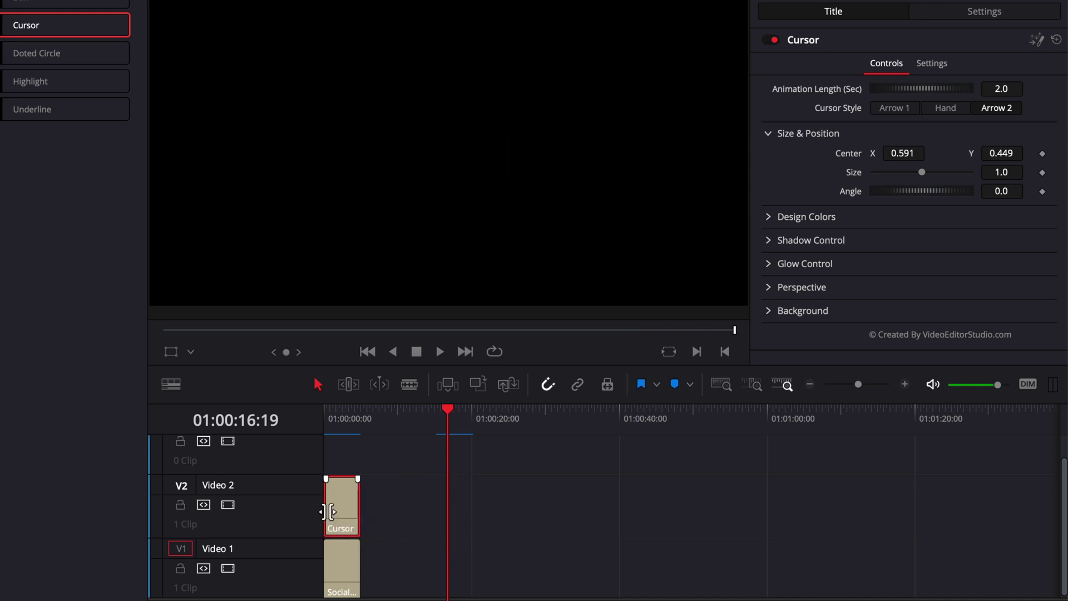
{"action": "left_click", "coordinate": [345, 415]}
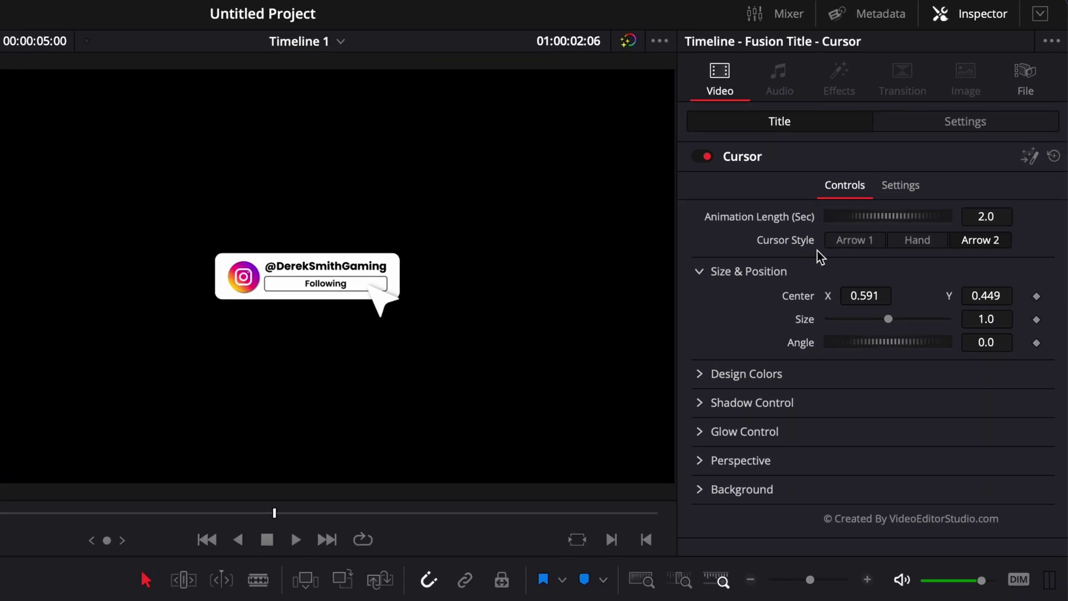
{"action": "left_click", "coordinate": [866, 245]}
{"action": "left_click", "coordinate": [921, 250]}
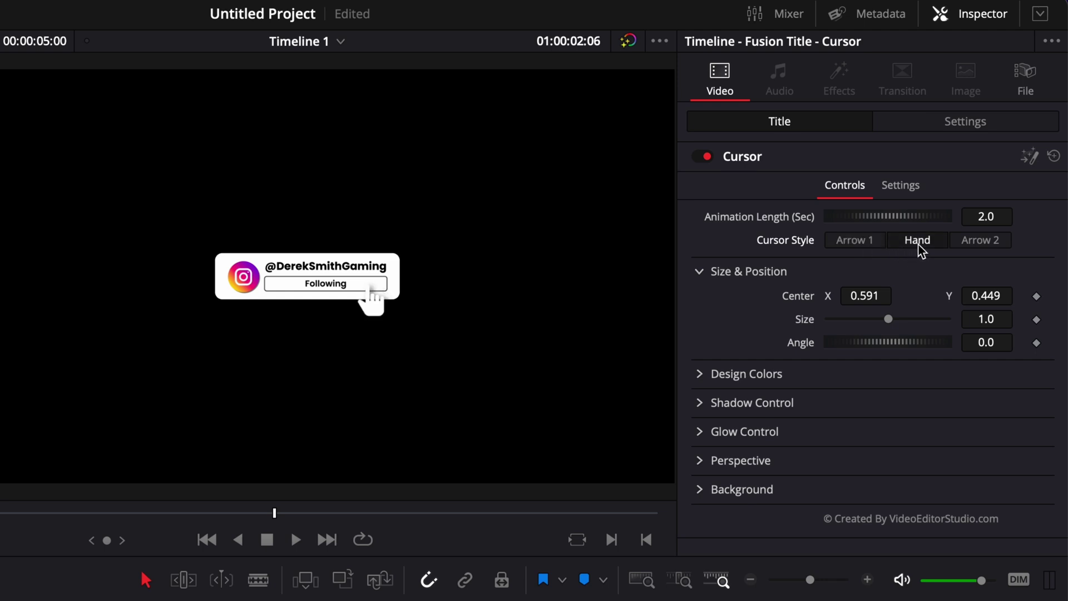
{"action": "left_click", "coordinate": [983, 246]}
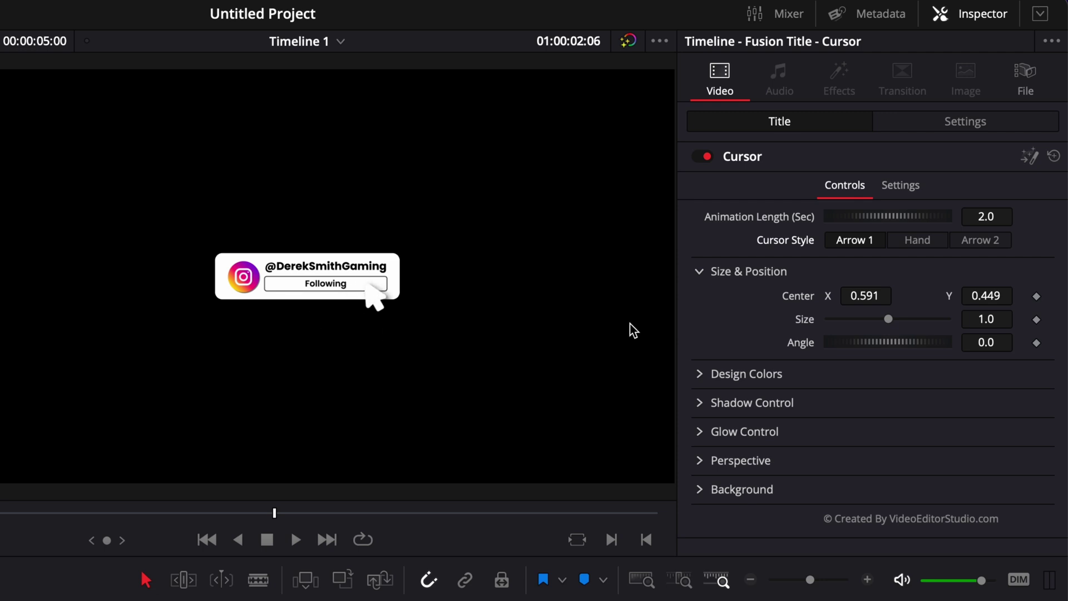
Raise the cursor's shadow Strength to 1.0 with a smaller Drop Angle and shorter Drop Distance
{"action": "left_click", "coordinate": [700, 404]}
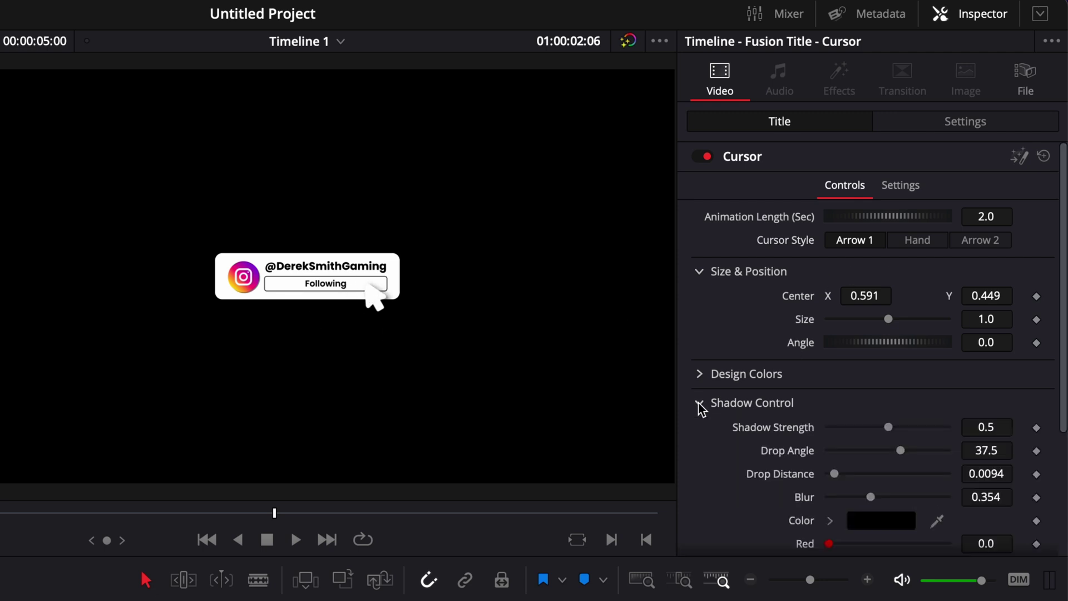
{"action": "left_click_drag", "start_coordinate": [893, 427], "coordinate": [1018, 448]}
{"action": "left_click_drag", "start_coordinate": [901, 450], "coordinate": [894, 450]}
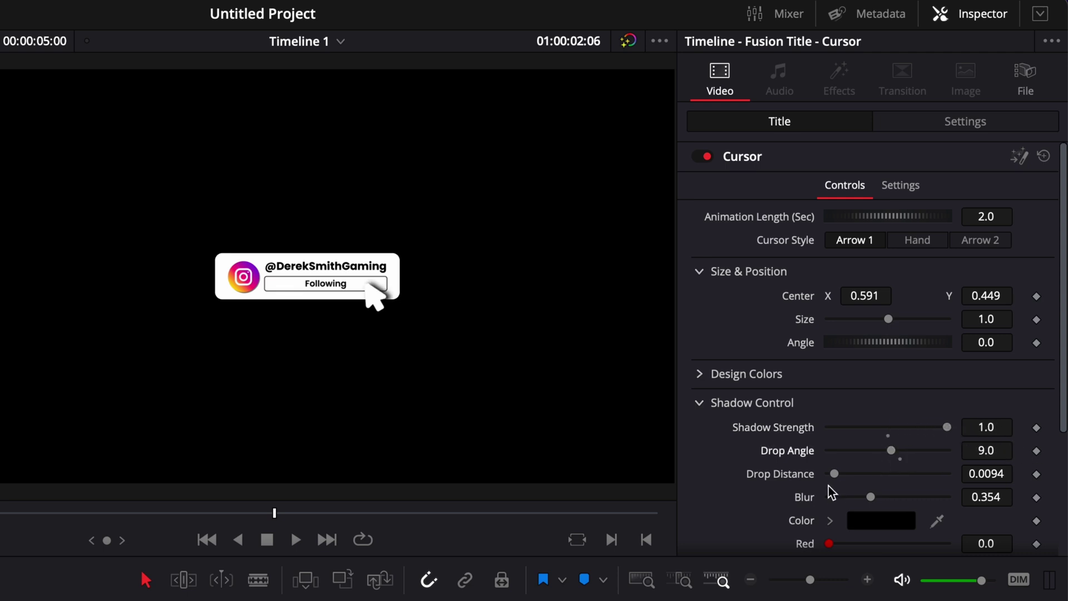
{"action": "left_click_drag", "start_coordinate": [835, 473], "coordinate": [830, 474]}
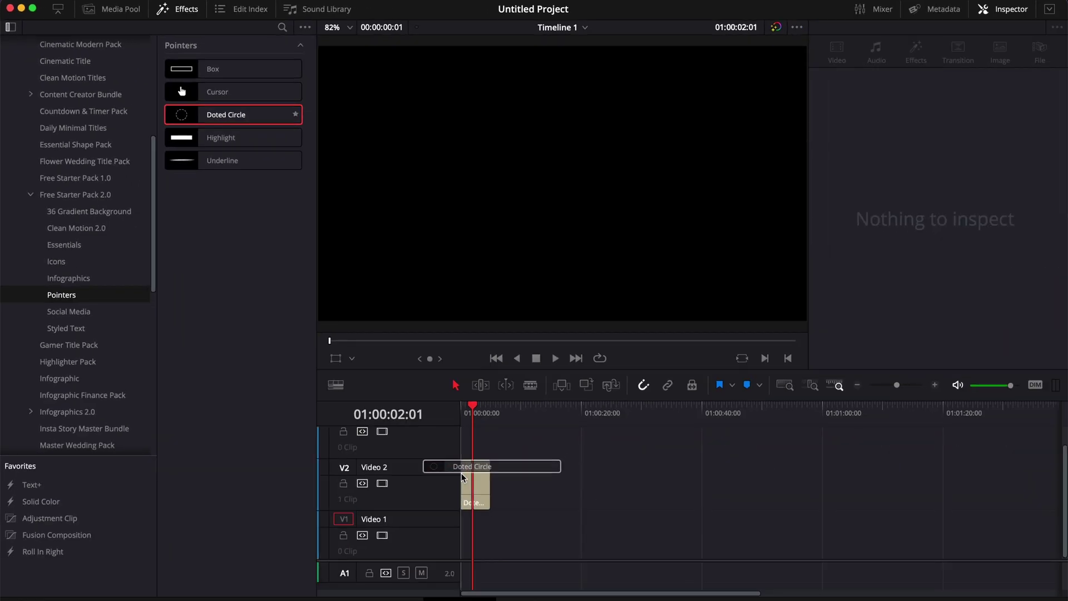
Extend the Doted Circle clip to about 53 seconds and add short fade-in and fade-out, checking playback
{"action": "key", "text": "Home"}
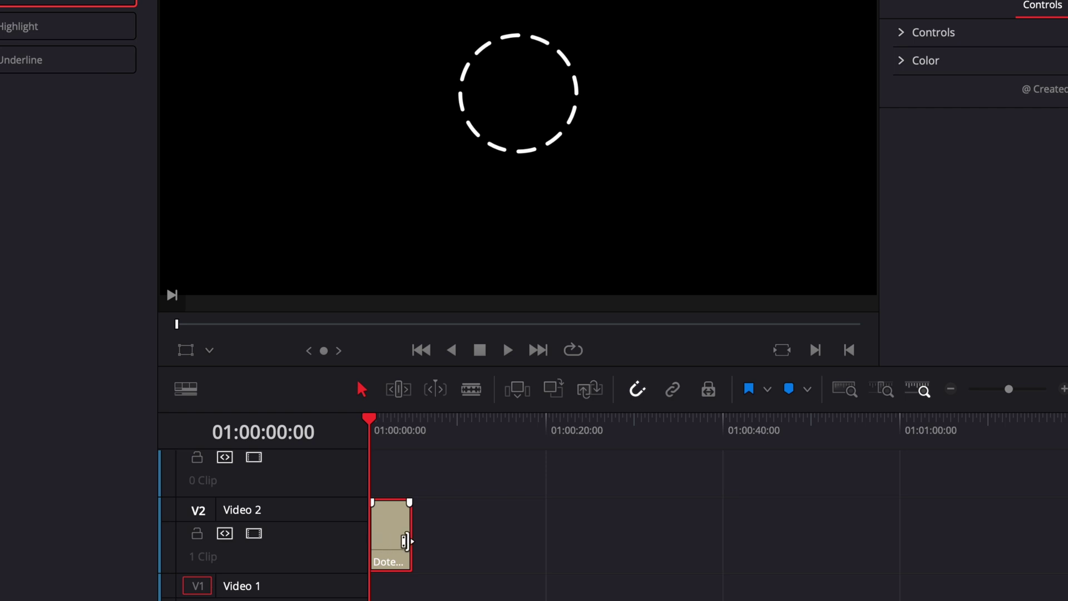
{"action": "left_click_drag", "start_coordinate": [409, 540], "coordinate": [836, 556]}
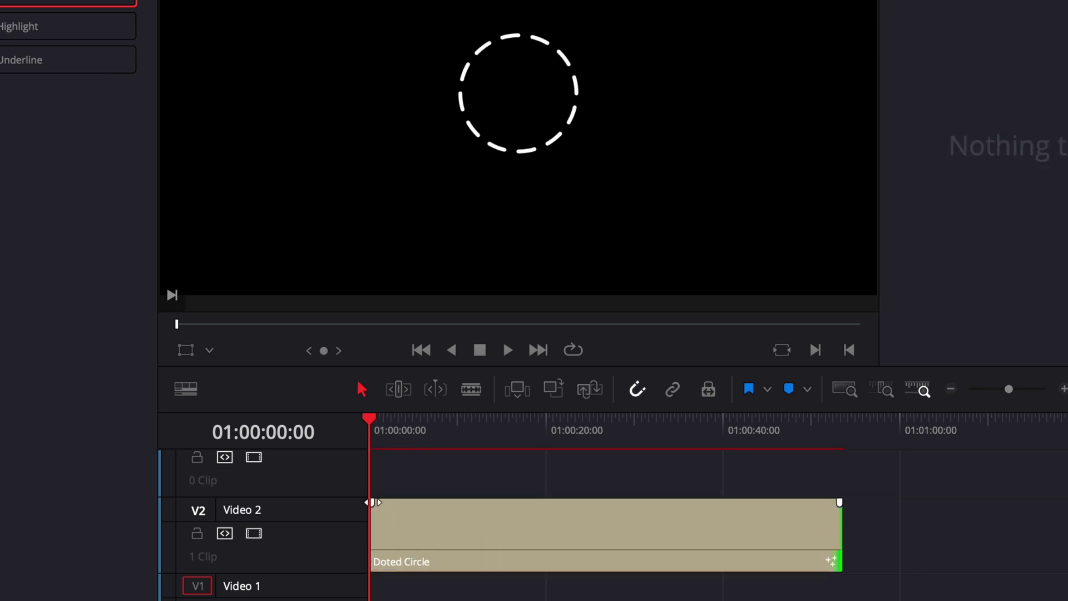
{"action": "mouse_move", "coordinate": [371, 501]}
{"action": "left_mouse_down"}
{"action": "mouse_move", "coordinate": [391, 506]}
{"action": "mouse_move", "coordinate": [380, 499]}
{"action": "left_mouse_up"}
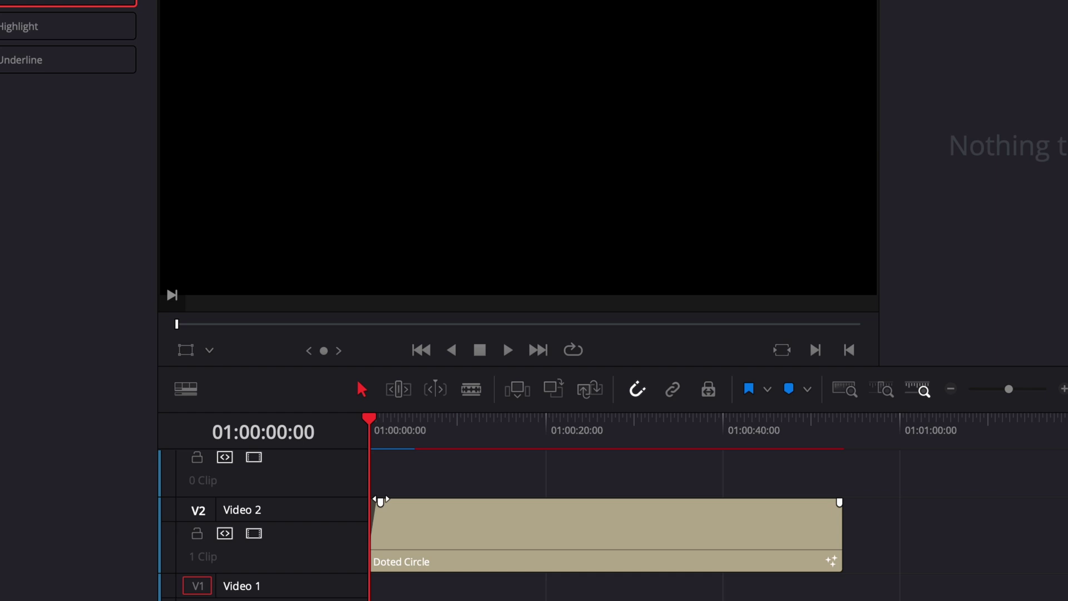
{"action": "key", "text": "space"}
{"action": "left_click", "coordinate": [457, 551]}
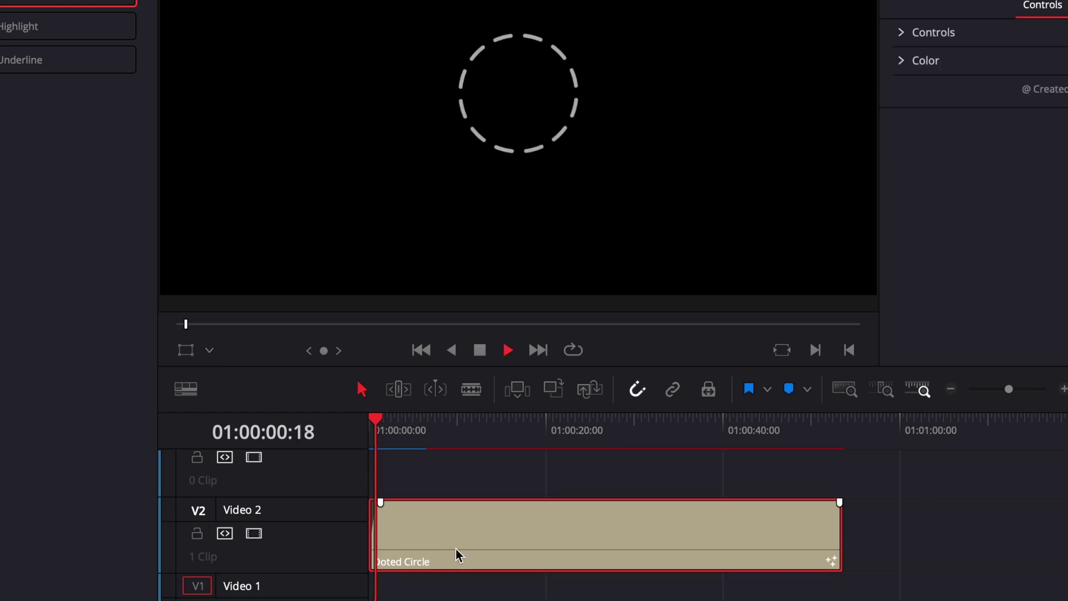
{"action": "key", "text": "space"}
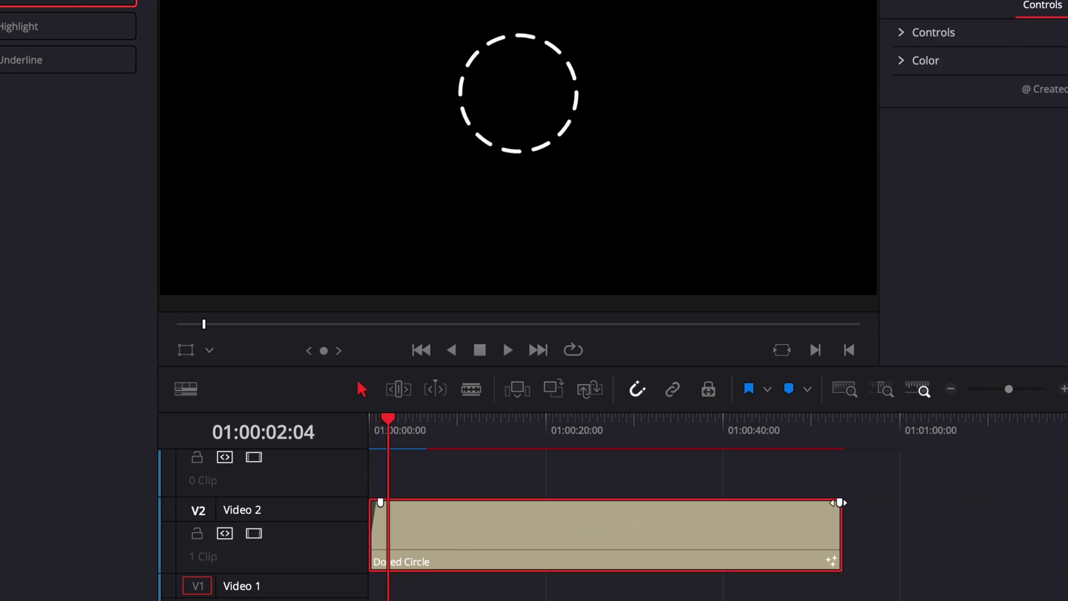
{"action": "left_click_drag", "start_coordinate": [839, 502], "coordinate": [830, 502]}
{"action": "left_click", "coordinate": [822, 430]}
{"action": "key", "text": "space"}
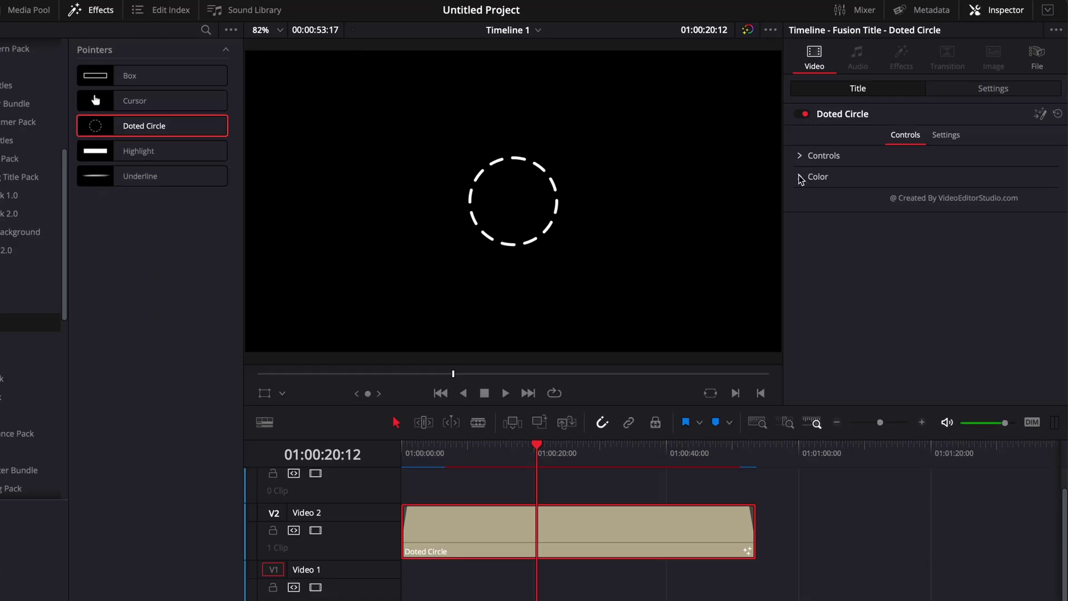
Set the Doted Circle to Level 1.0, Width 0.236, Border Width 0.01 and Length 0.00756
{"action": "left_click", "coordinate": [800, 177]}
{"action": "left_click", "coordinate": [800, 177]}
{"action": "left_click", "coordinate": [800, 157]}
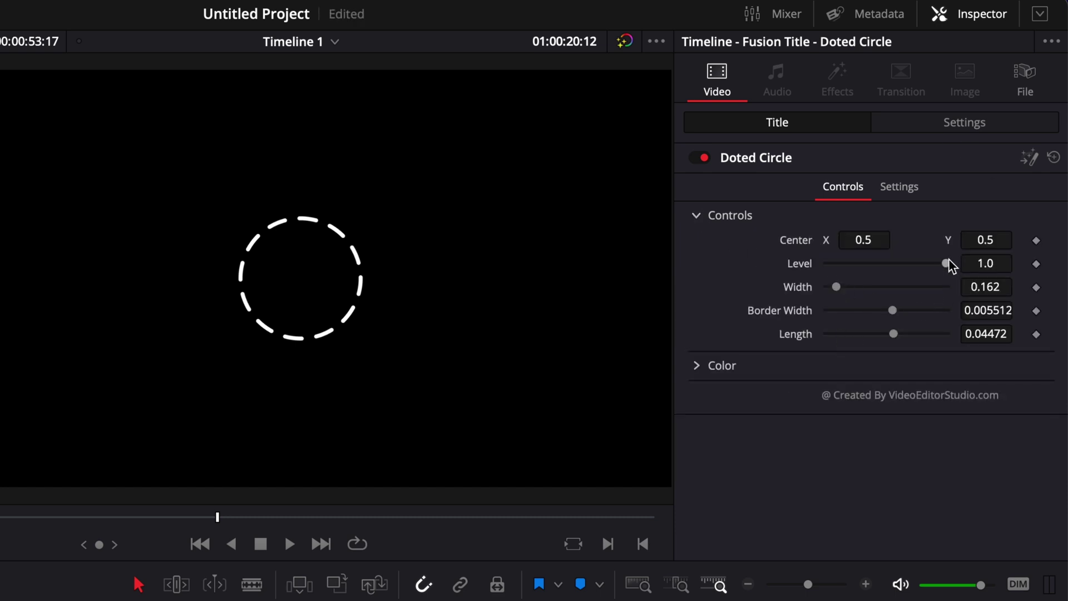
{"action": "left_click_drag", "start_coordinate": [950, 265], "coordinate": [916, 269]}
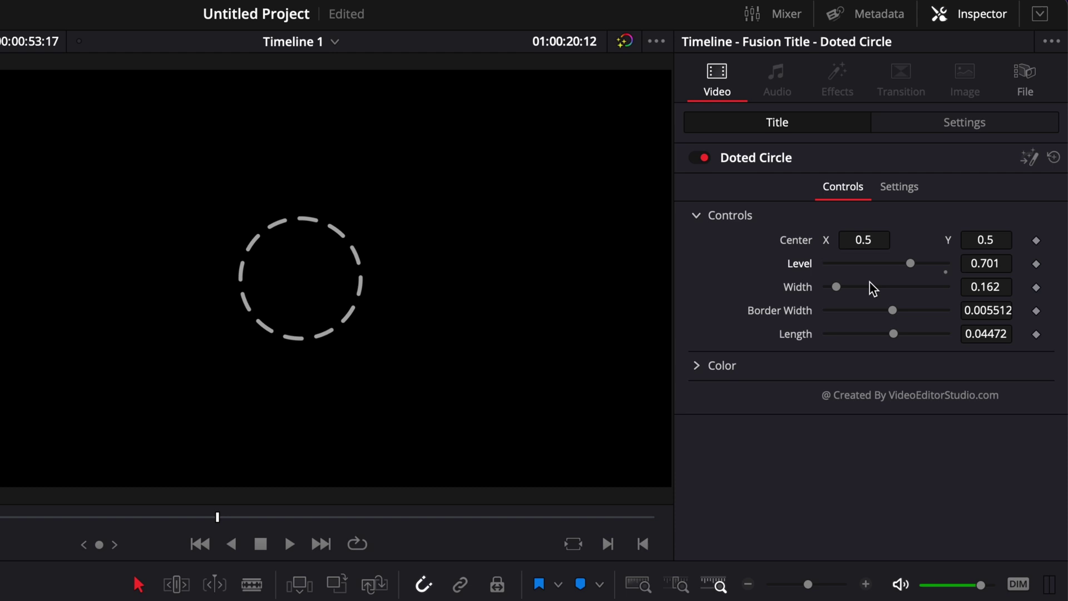
{"action": "left_click_drag", "start_coordinate": [837, 288], "coordinate": [973, 333]}
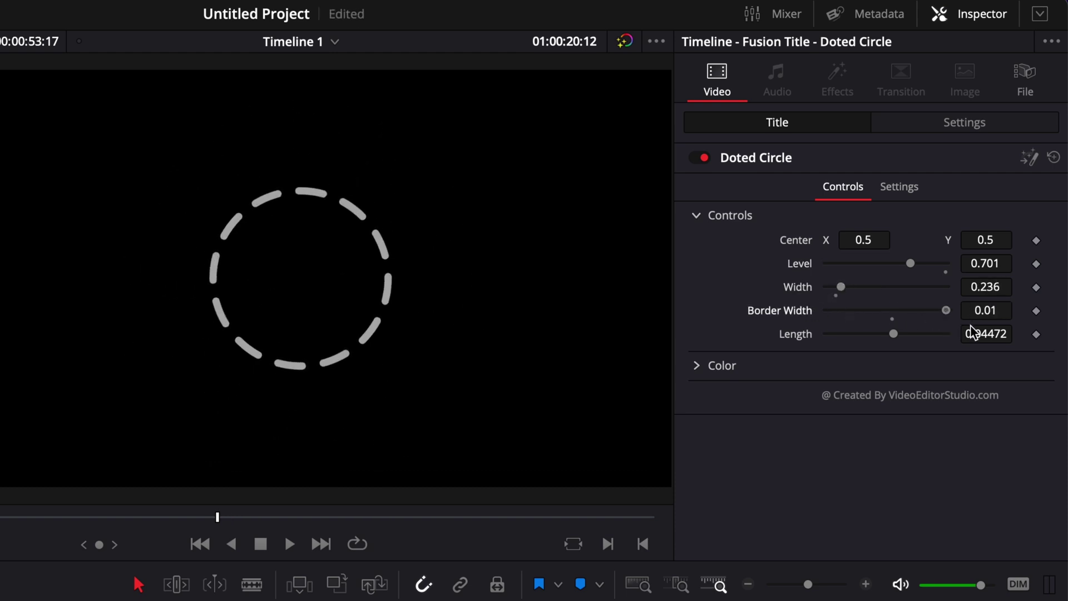
{"action": "left_click", "coordinate": [894, 335]}
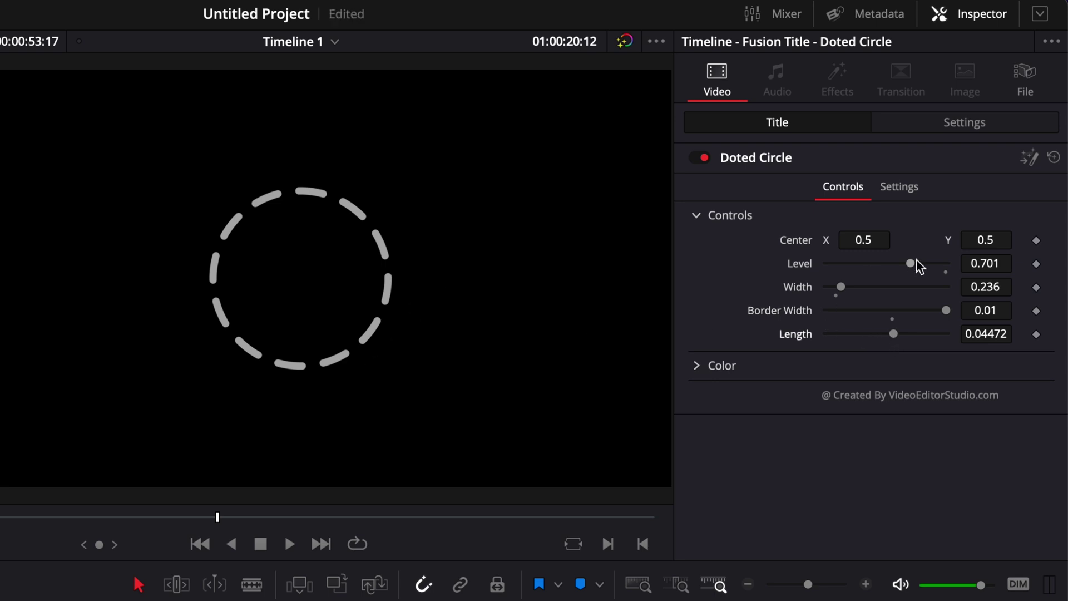
{"action": "left_click_drag", "start_coordinate": [909, 264], "coordinate": [946, 264]}
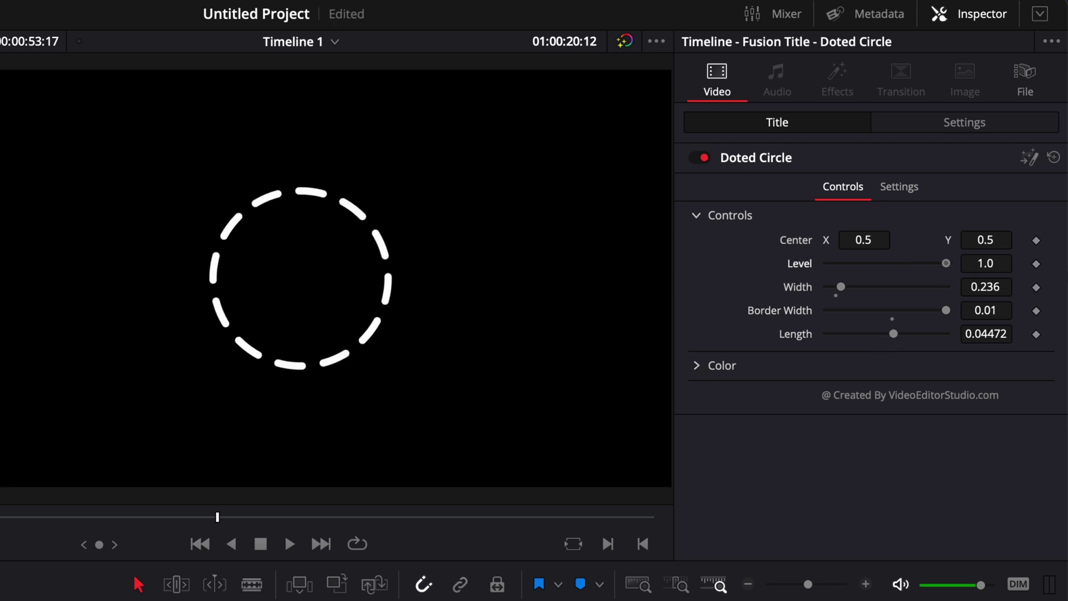
{"action": "left_click", "coordinate": [896, 335]}
{"action": "left_click_drag", "start_coordinate": [894, 334], "coordinate": [973, 353]}
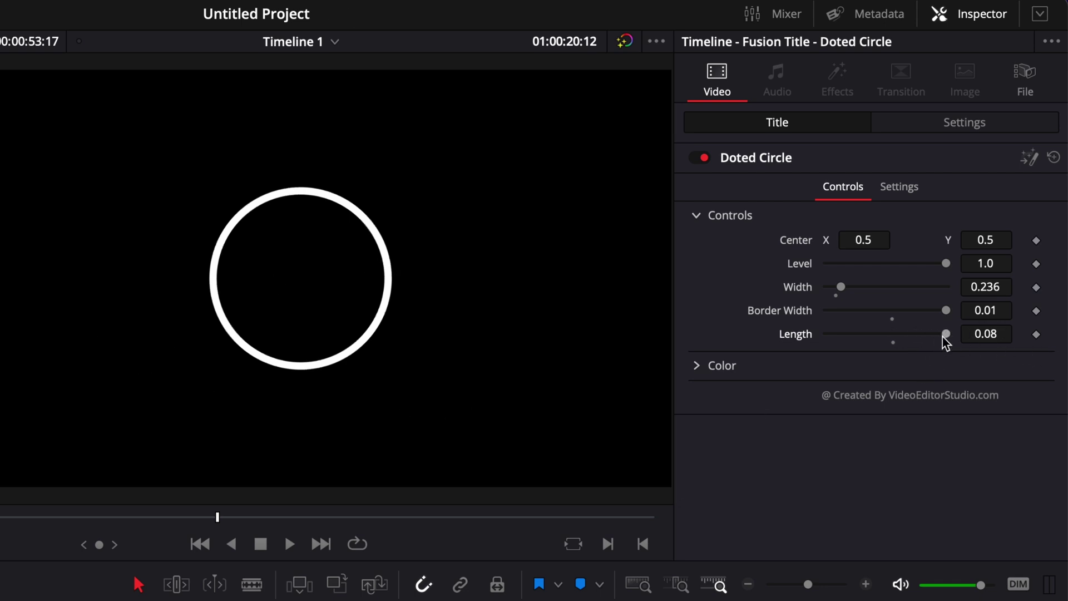
{"action": "left_click_drag", "start_coordinate": [945, 334], "coordinate": [838, 341]}
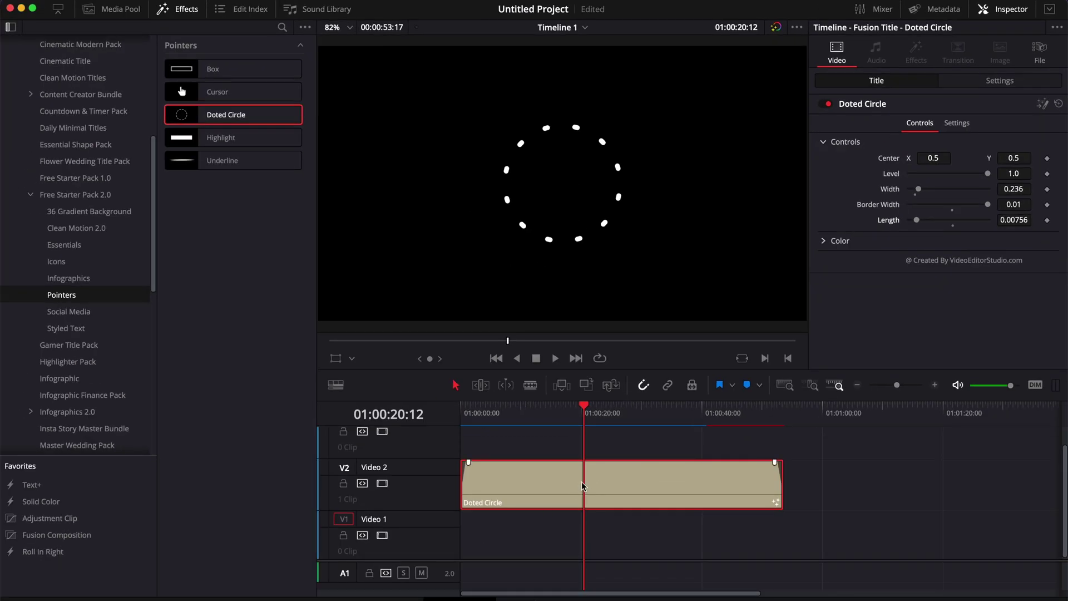
Replace the Doted Circle clip with the downloaded tennis serve clip on Video 1
{"action": "key", "text": "BackSpace"}
{"action": "left_click", "coordinate": [941, 598]}
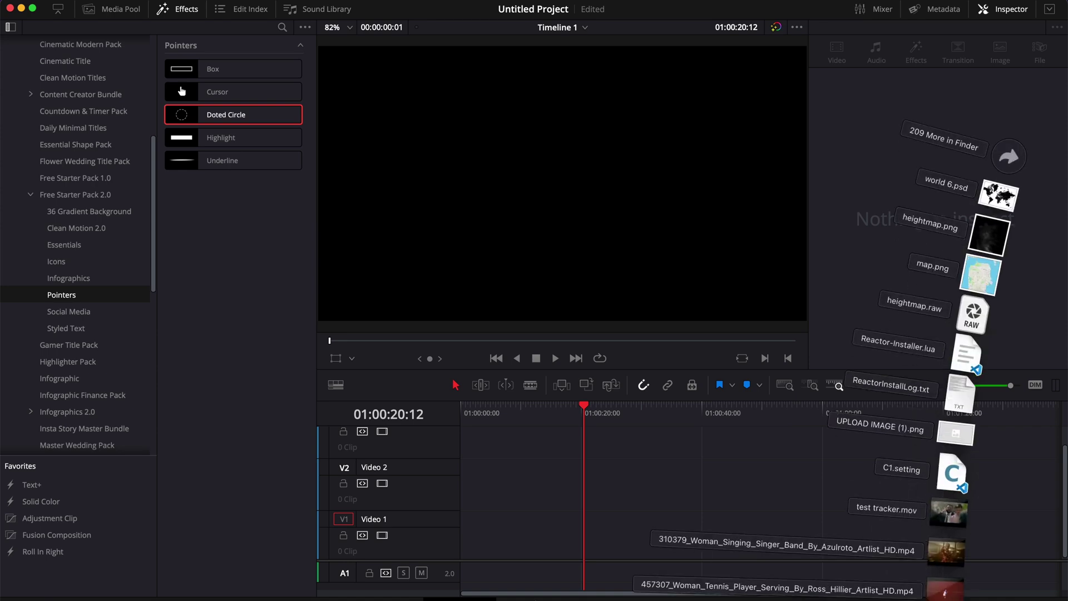
{"action": "left_click_drag", "start_coordinate": [941, 595], "coordinate": [484, 543]}
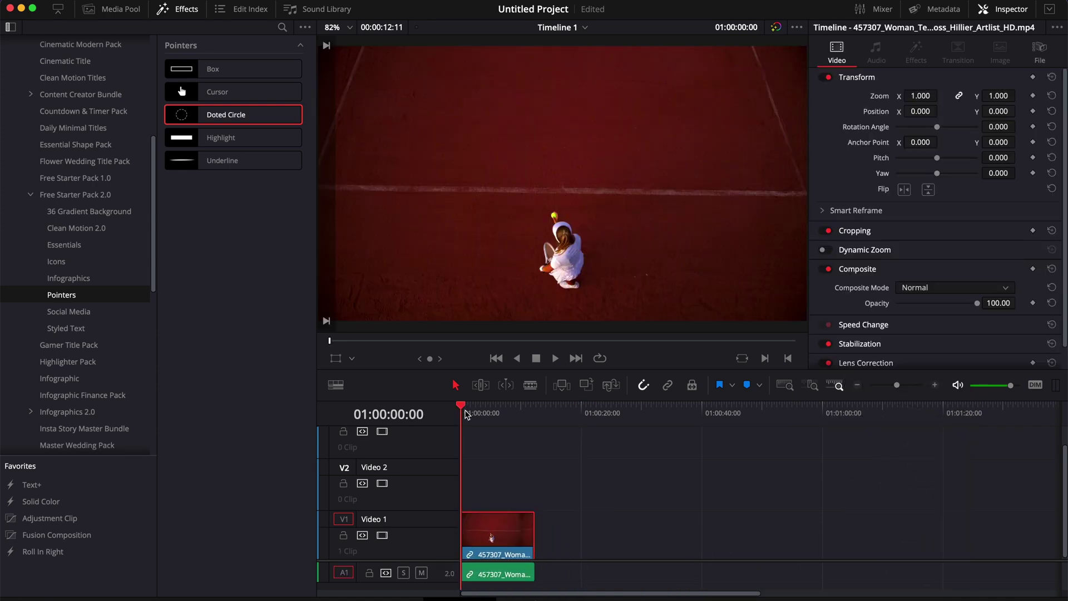
Trim the tennis clip to a roughly 2-second serve section starting at 01:00:00:00
{"action": "left_click", "coordinate": [474, 415]}
{"action": "left_click_drag", "start_coordinate": [474, 420], "coordinate": [505, 427]}
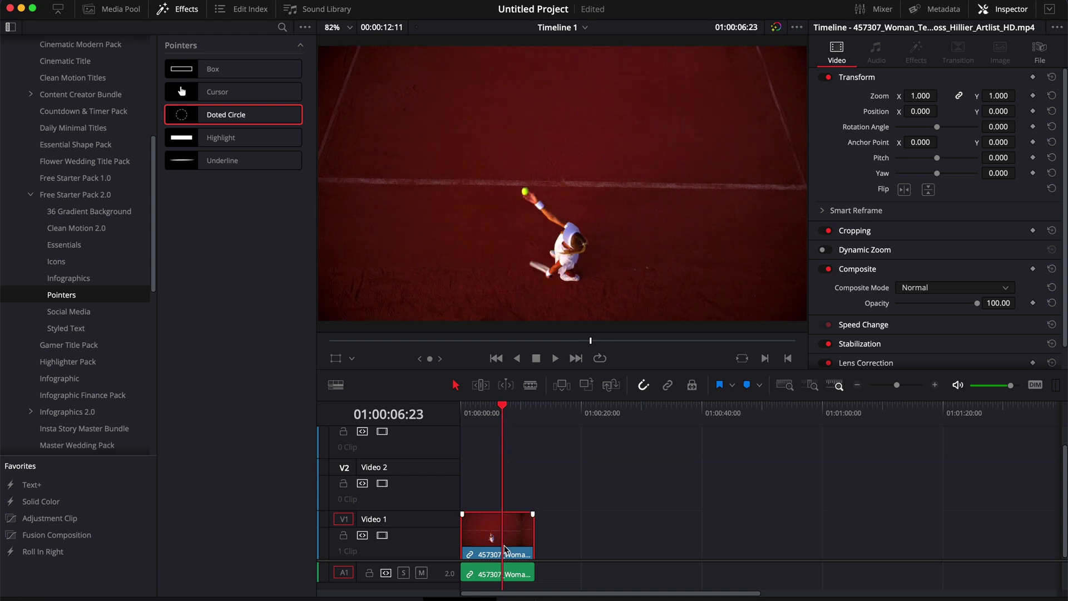
{"action": "key", "text": "shift+["}
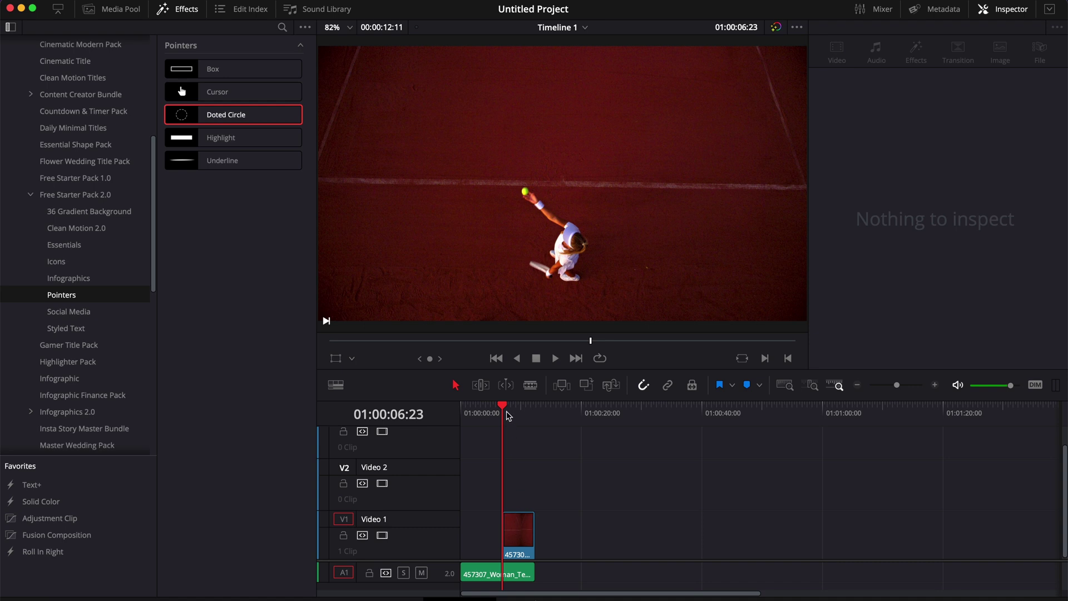
{"action": "key", "text": "space"}
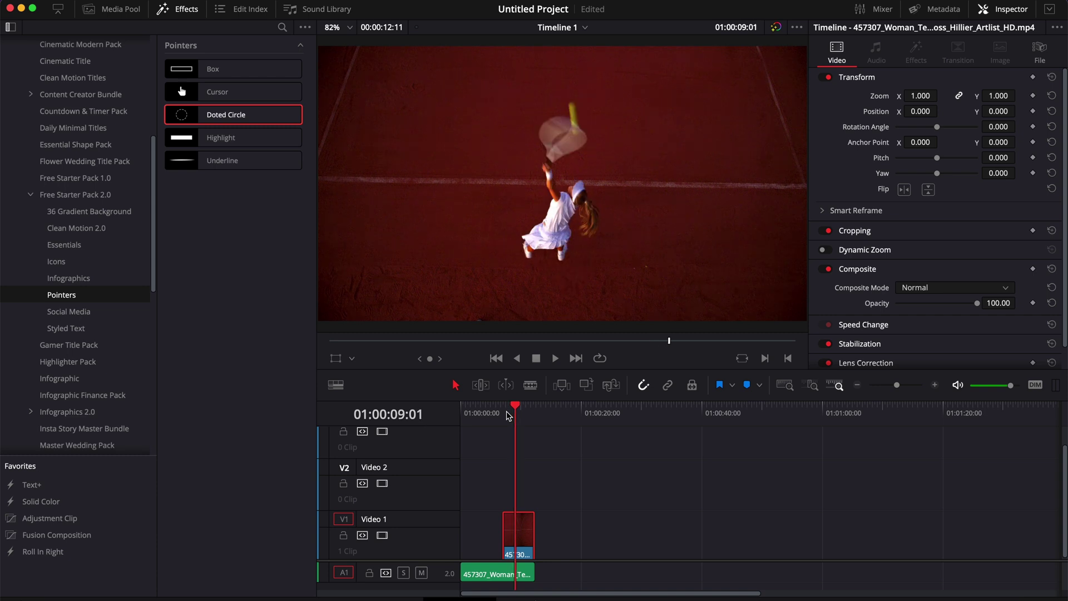
{"action": "key", "text": "j"}
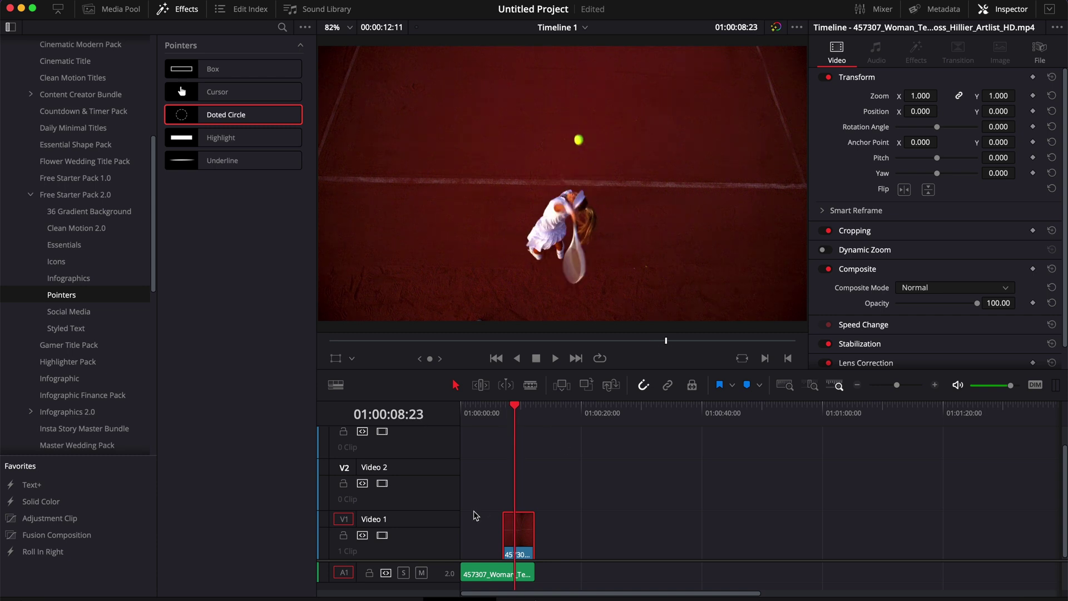
{"action": "left_click_drag", "start_coordinate": [529, 538], "coordinate": [465, 540]}
{"action": "key", "text": "super+equal"}
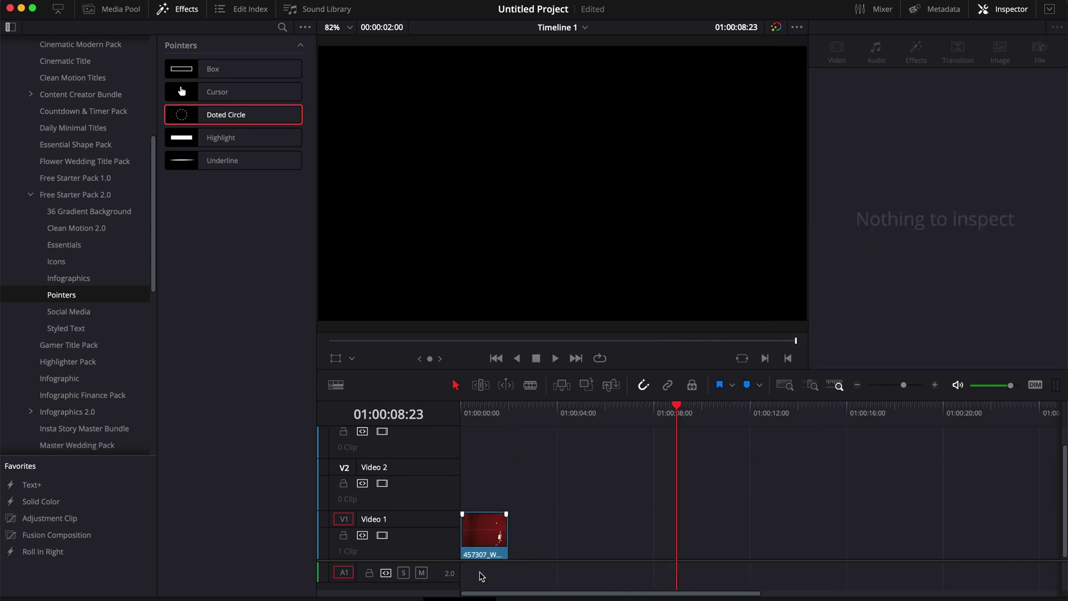
Convert the trimmed tennis clip into a Fusion clip and open it on the Fusion page
{"action": "right_click", "coordinate": [504, 546]}
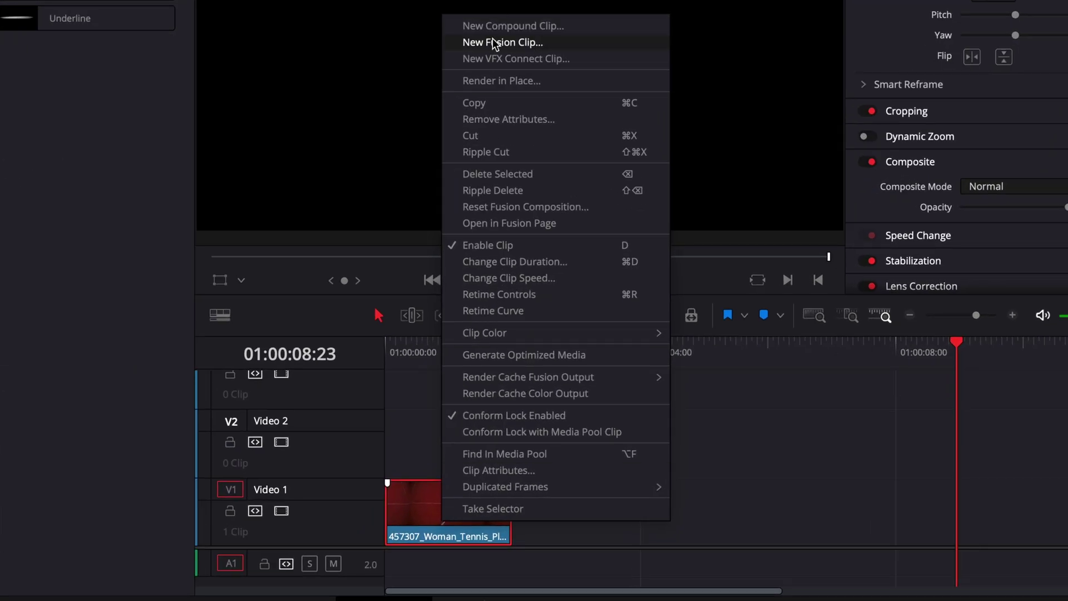
{"action": "left_click", "coordinate": [493, 50]}
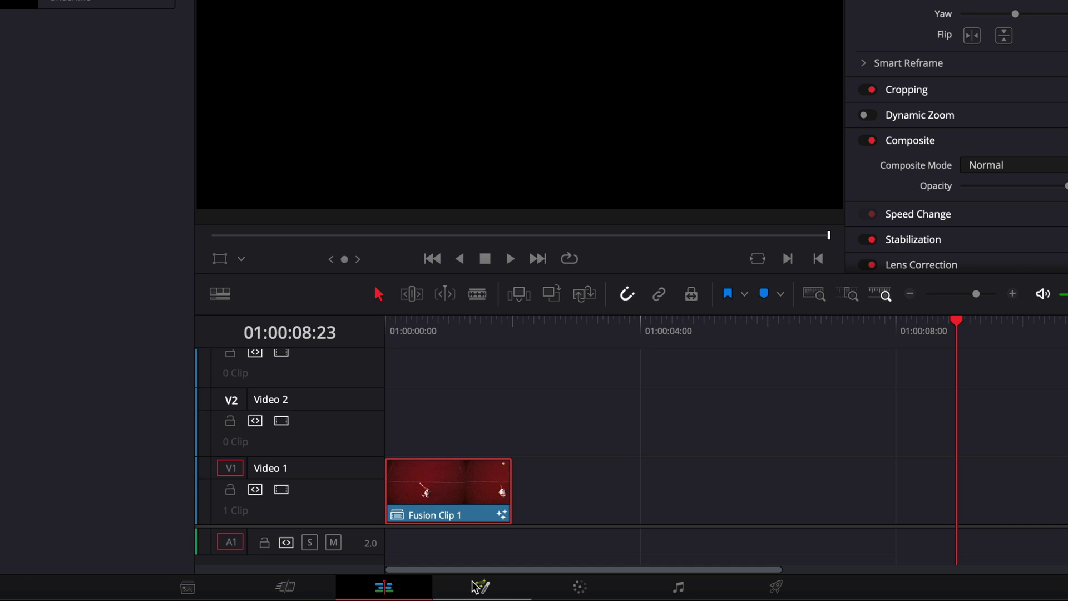
{"action": "left_click", "coordinate": [476, 587]}
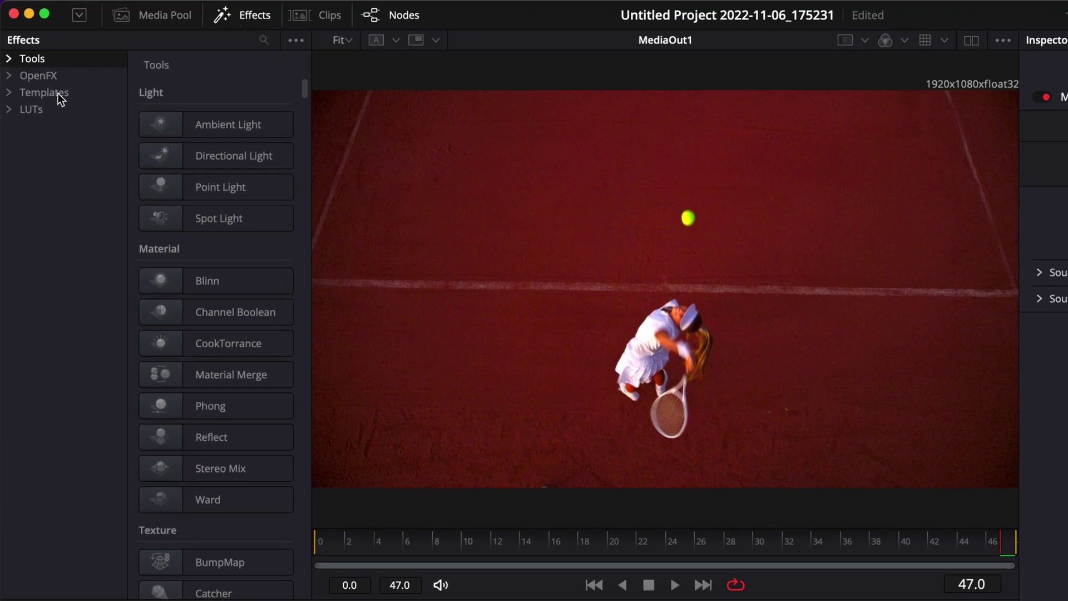
Add the Doted Circle template from Templates and merge it over the footage into MediaOut1
{"action": "left_click", "coordinate": [58, 92]}
{"action": "left_click", "coordinate": [264, 40]}
{"action": "type", "text": "do"}
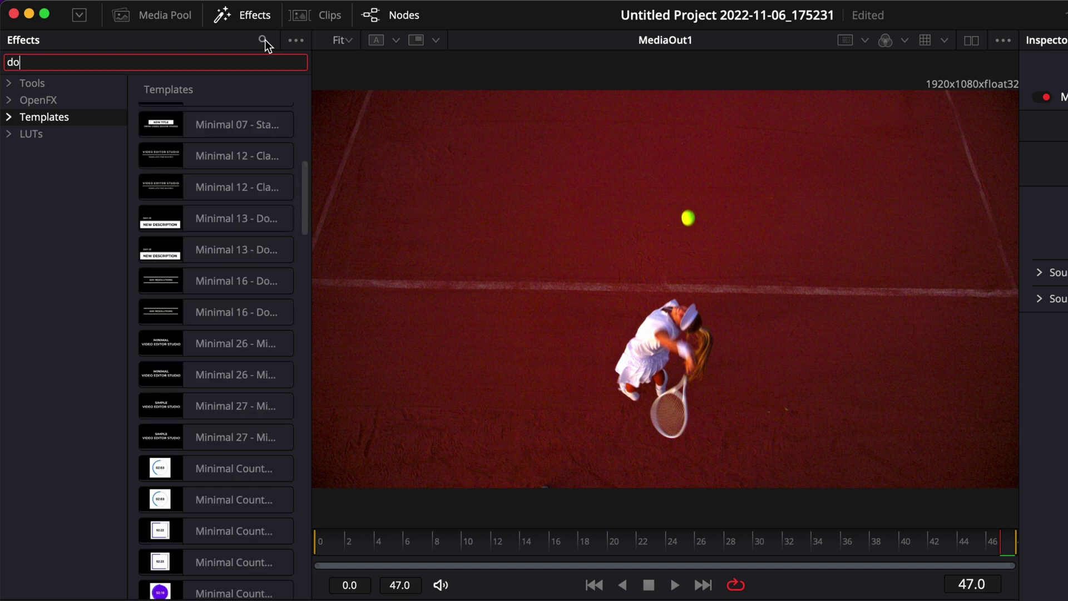
{"action": "type", "text": "t"}
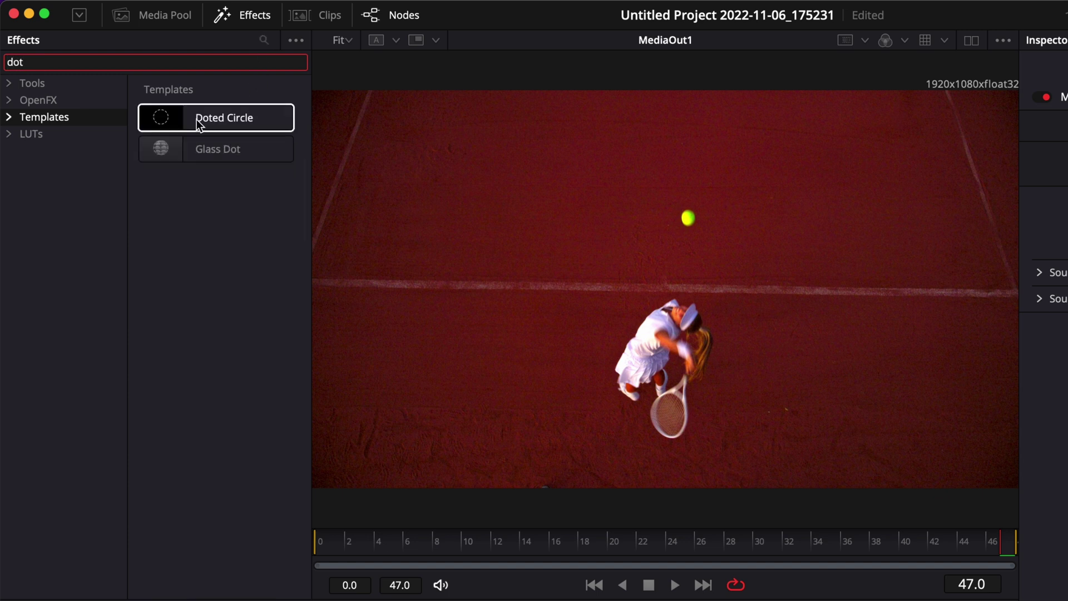
{"action": "left_click_drag", "start_coordinate": [200, 122], "coordinate": [395, 600]}
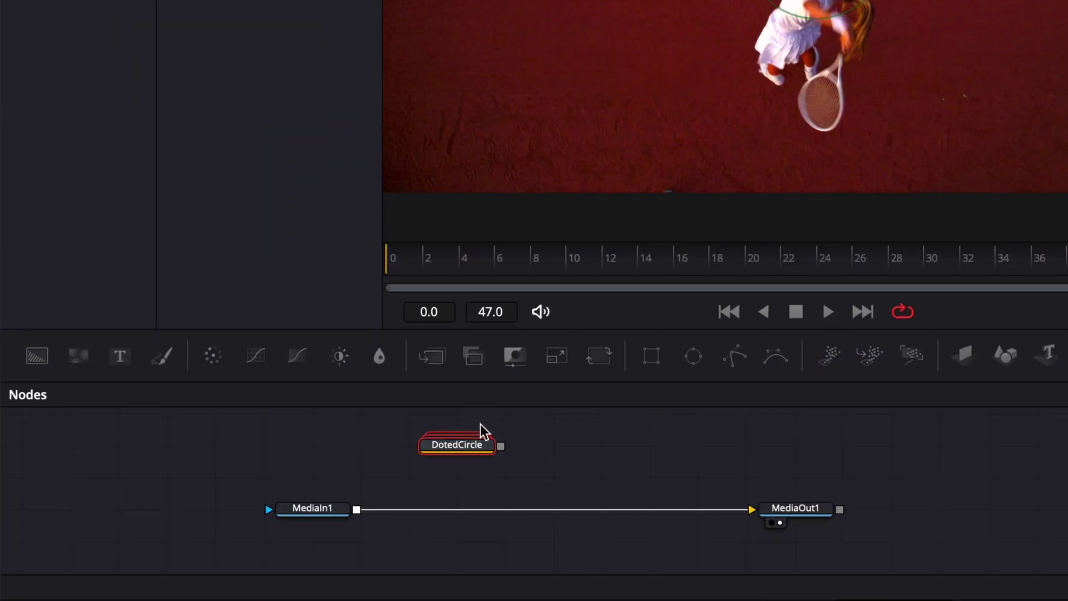
{"action": "left_click_drag", "start_coordinate": [502, 446], "coordinate": [358, 512]}
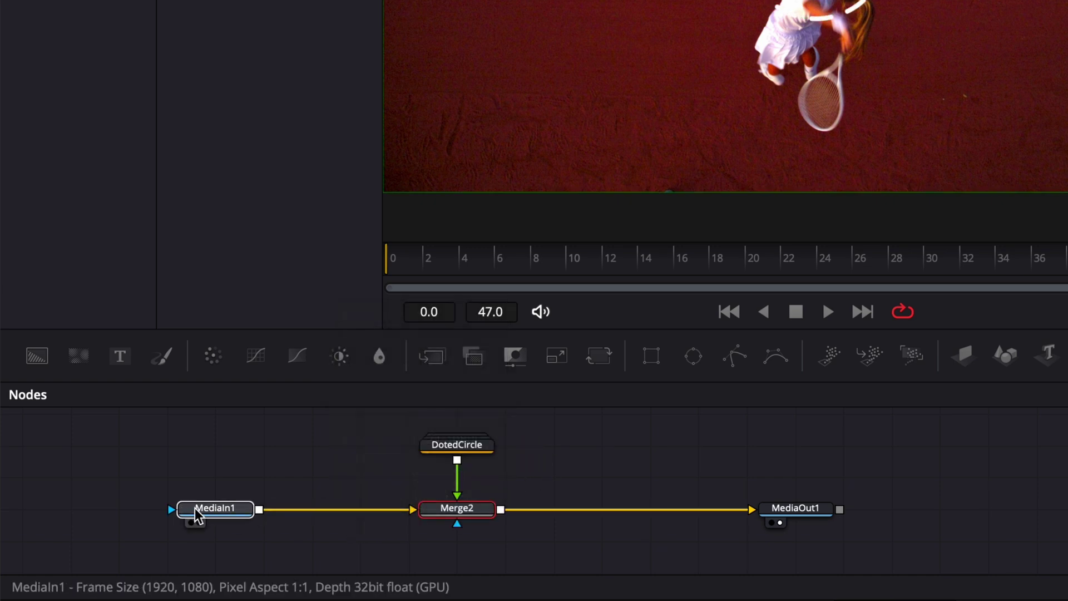
{"action": "left_click_drag", "start_coordinate": [195, 515], "coordinate": [149, 518]}
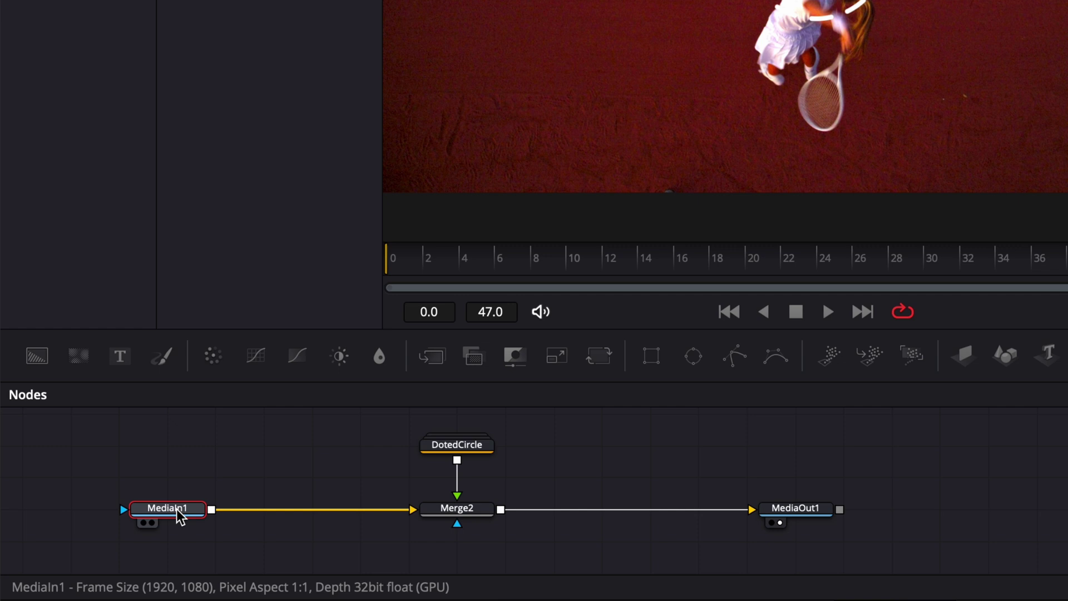
Add a Tracker node, fit its pattern on the tennis ball, and track forward with Best match
{"action": "key", "text": "shift+space"}
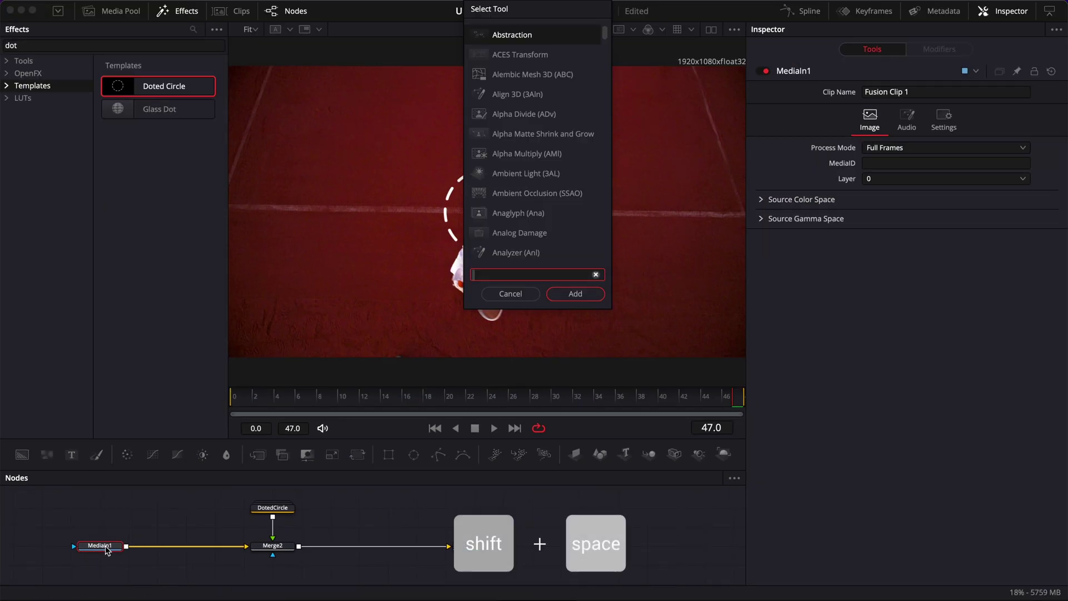
{"action": "type", "text": "tra"}
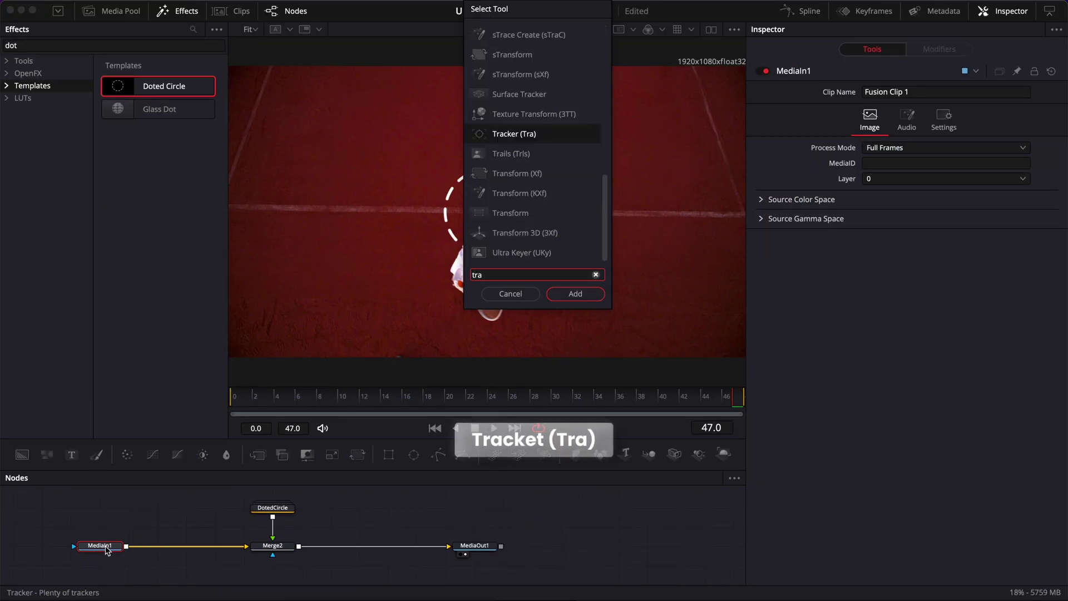
{"action": "type", "text": "ck"}
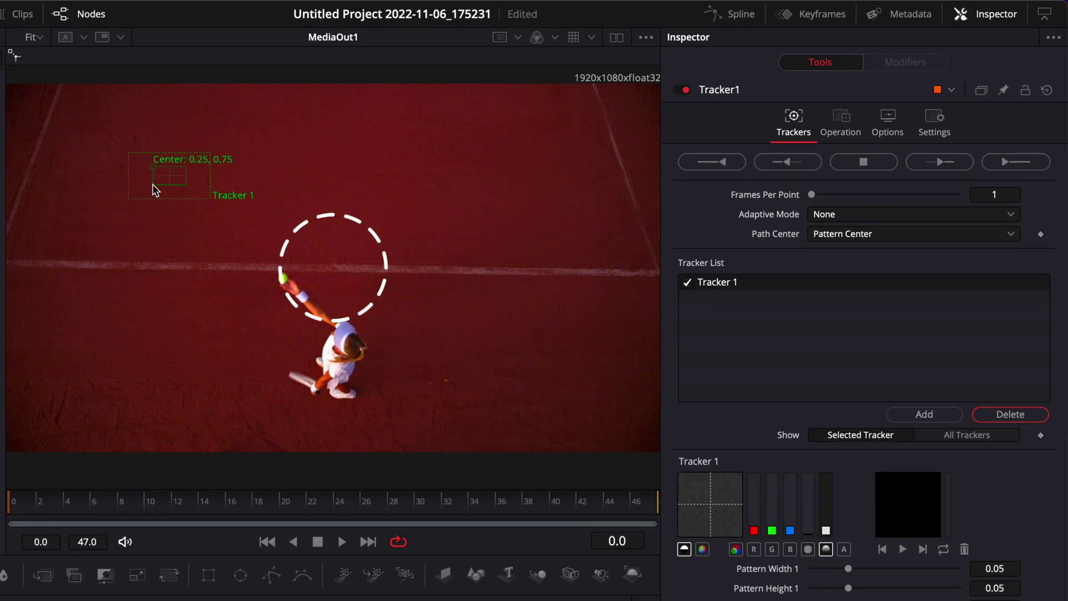
{"action": "left_click_drag", "start_coordinate": [152, 163], "coordinate": [286, 284]}
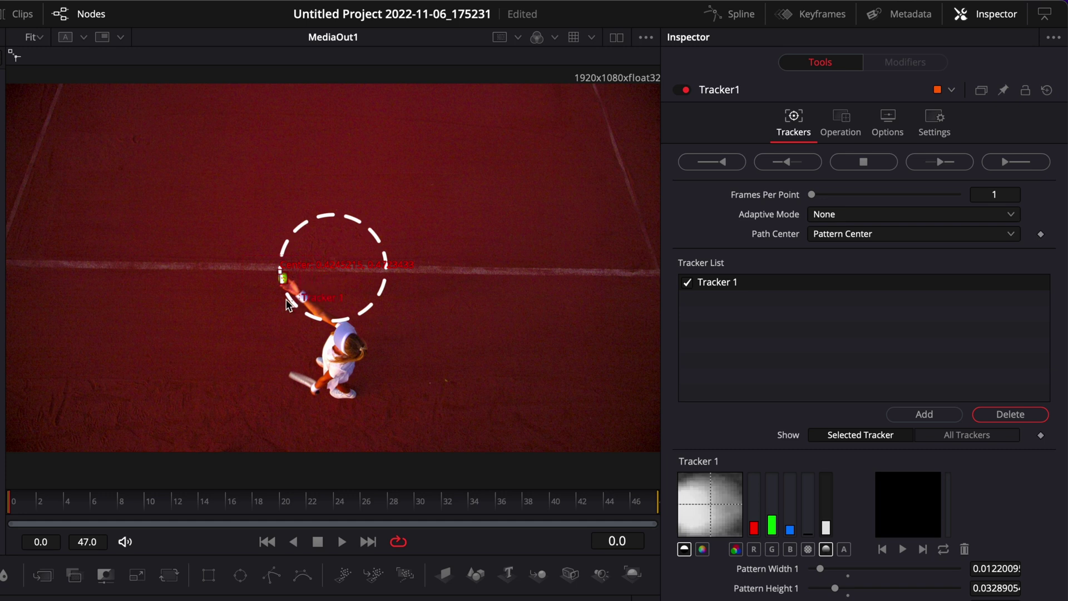
{"action": "left_click_drag", "start_coordinate": [286, 299], "coordinate": [286, 299]}
{"action": "left_click", "coordinate": [869, 216]}
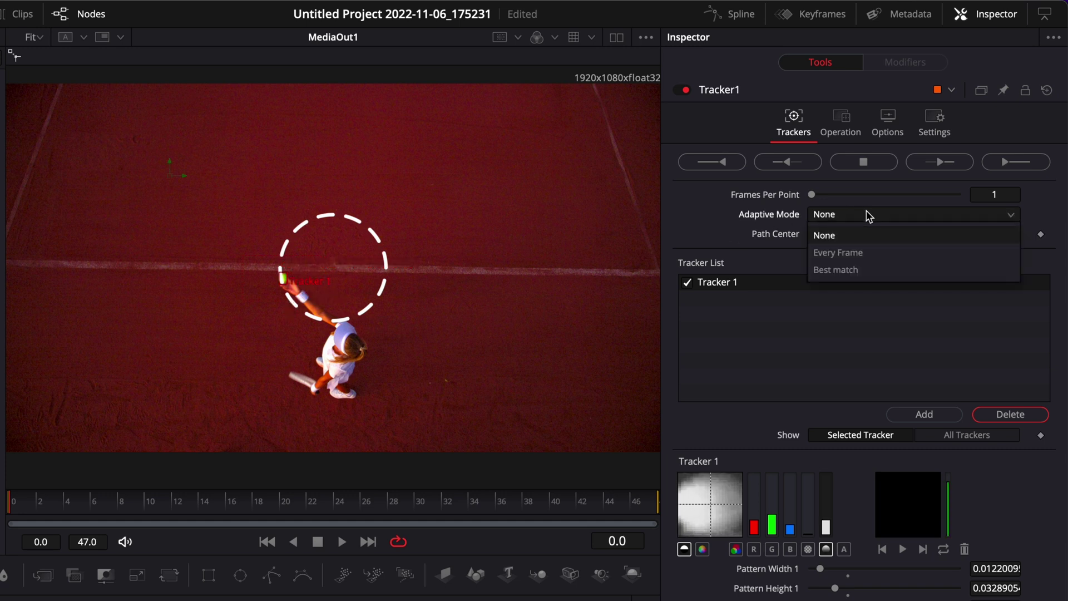
{"action": "left_click", "coordinate": [850, 274]}
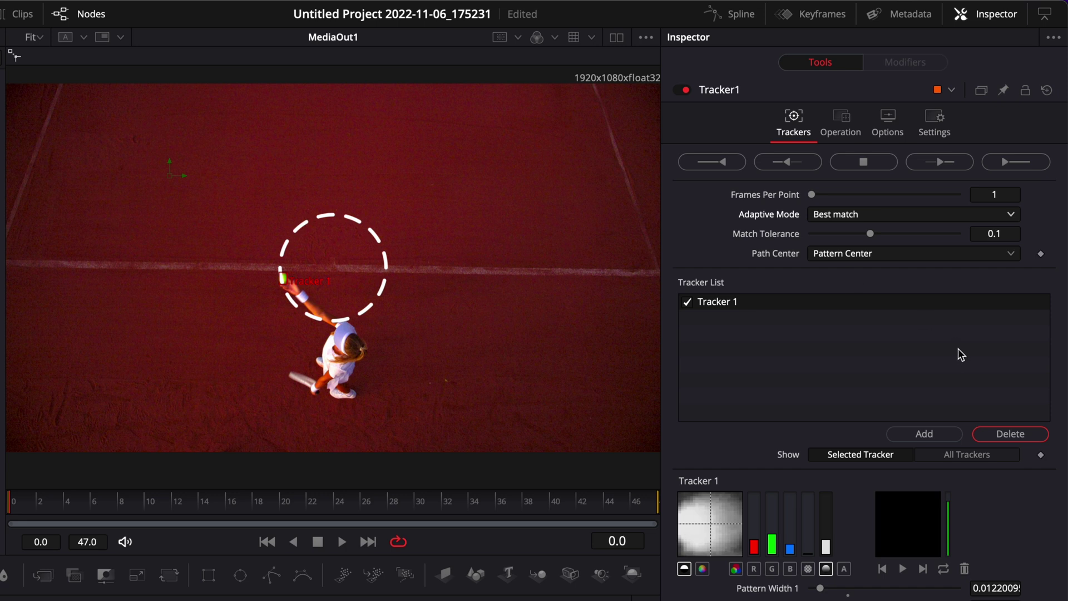
{"action": "left_click", "coordinate": [950, 166]}
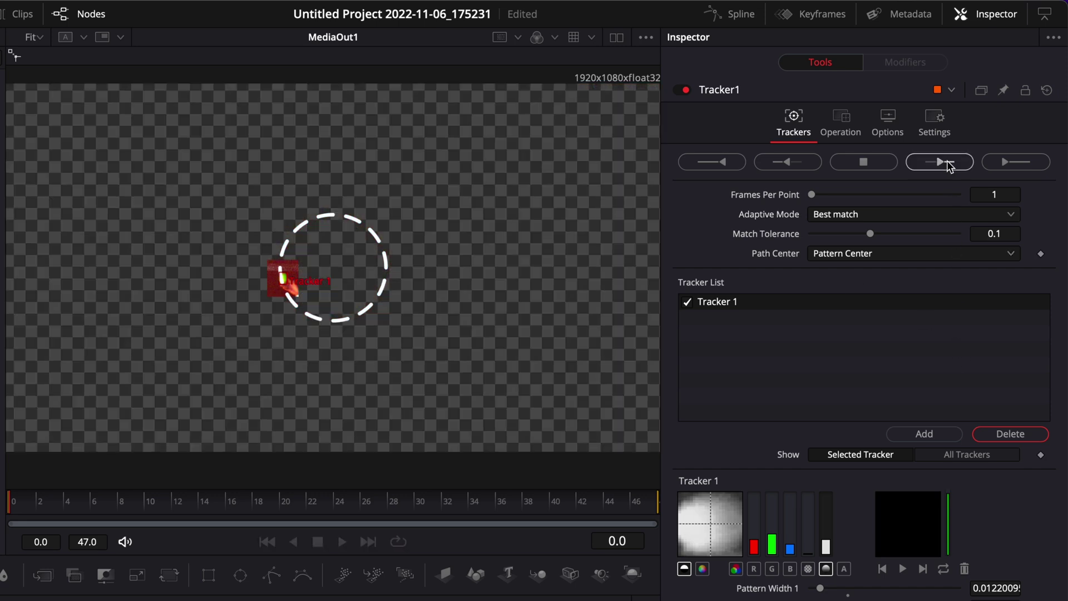
{"action": "left_click", "coordinate": [510, 421]}
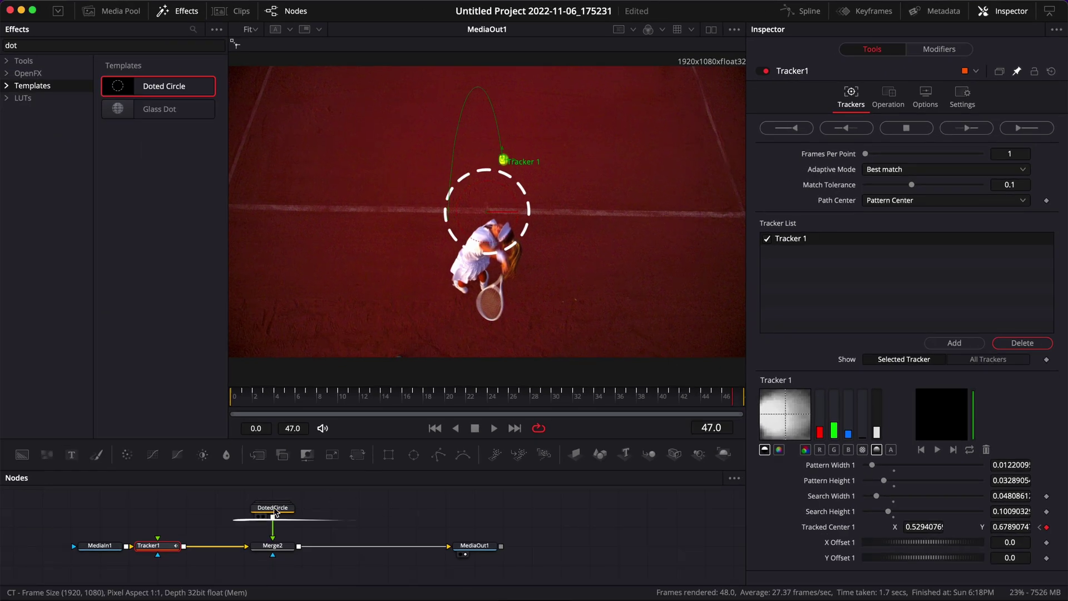
Link DotedCircle's Center to Tracker1 Tracked Center 1, set Width 0.053, and shorten the dashes
{"action": "left_click", "coordinate": [275, 511]}
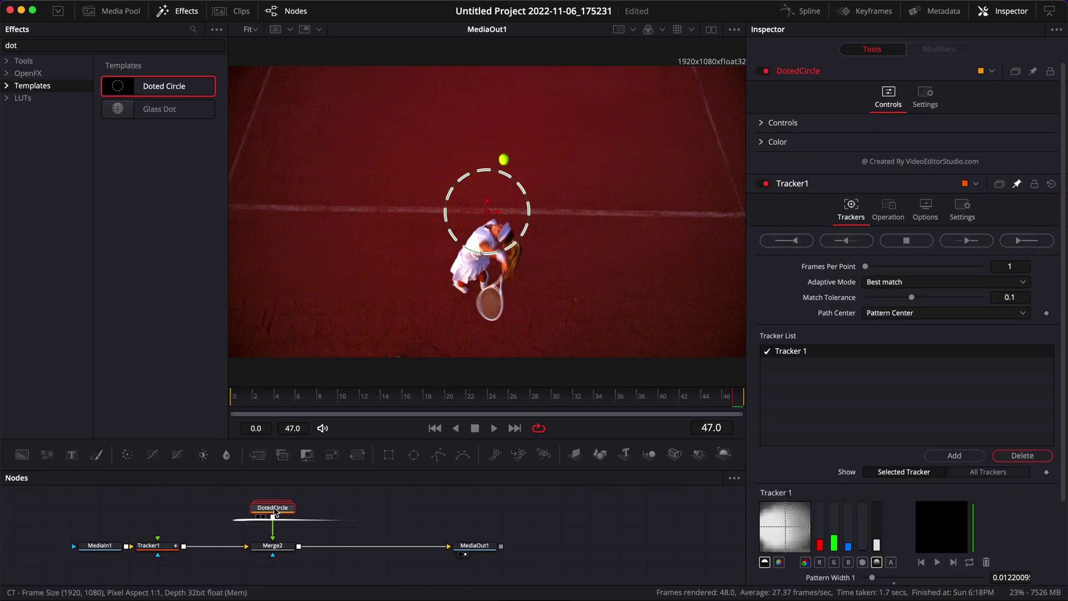
{"action": "left_click", "coordinate": [680, 156]}
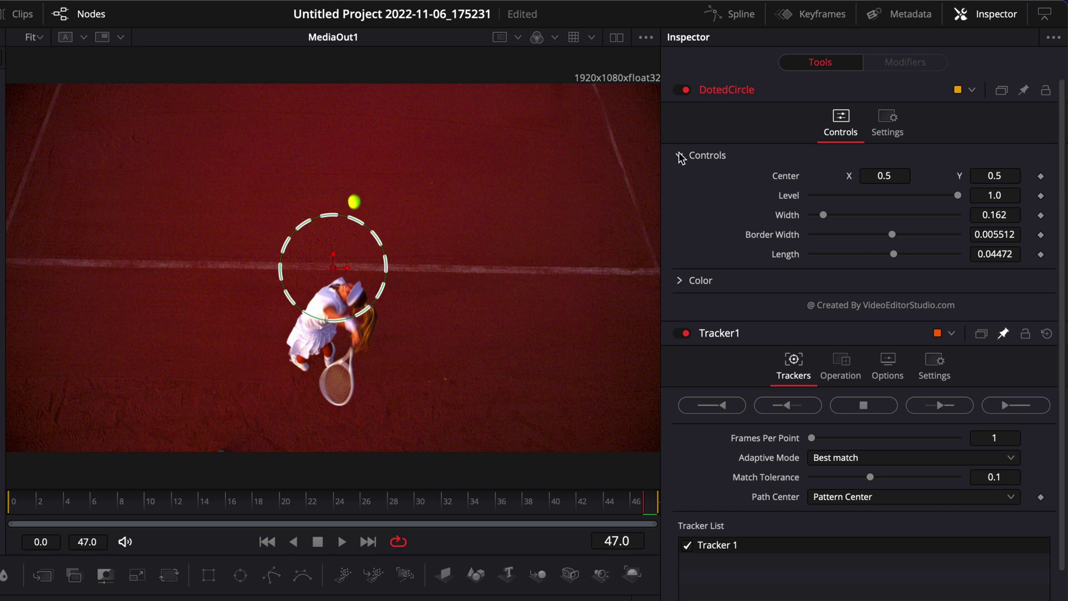
{"action": "right_click", "coordinate": [786, 181]}
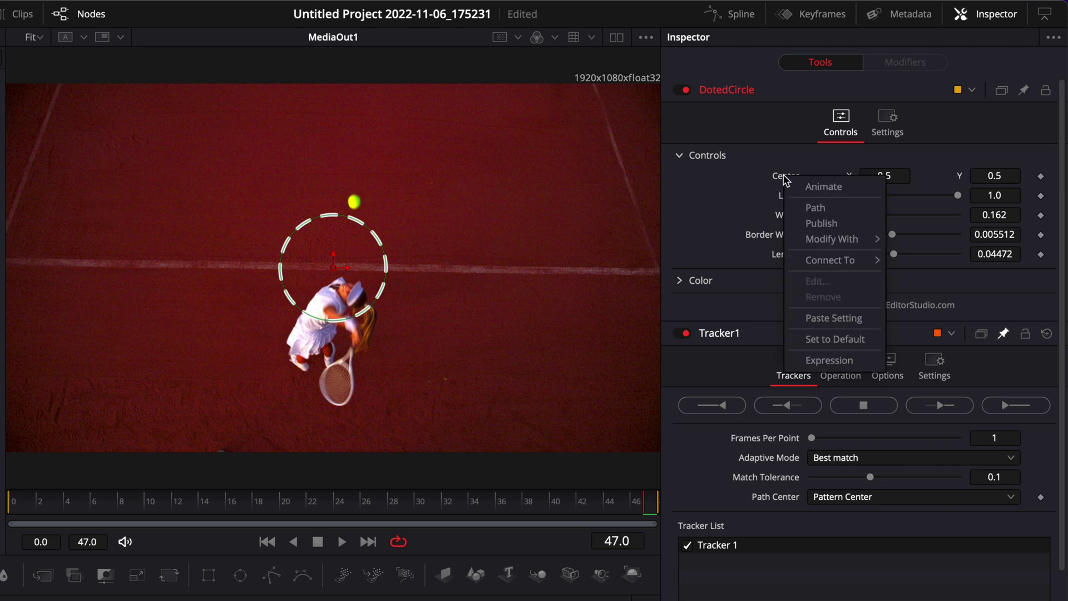
{"action": "left_click", "coordinate": [828, 360]}
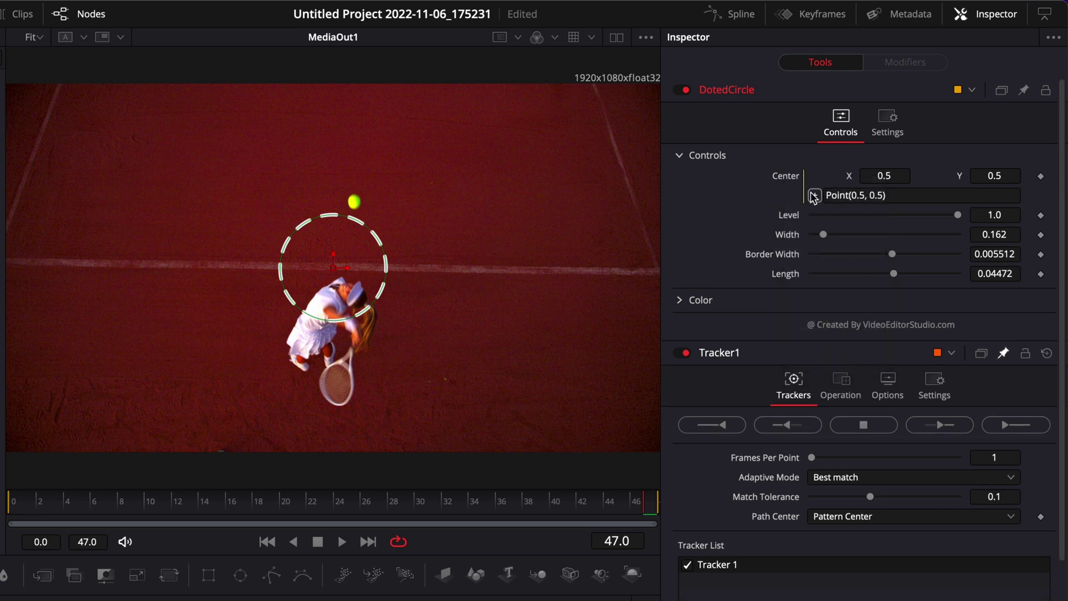
{"action": "left_click_drag", "start_coordinate": [815, 197], "coordinate": [784, 600]}
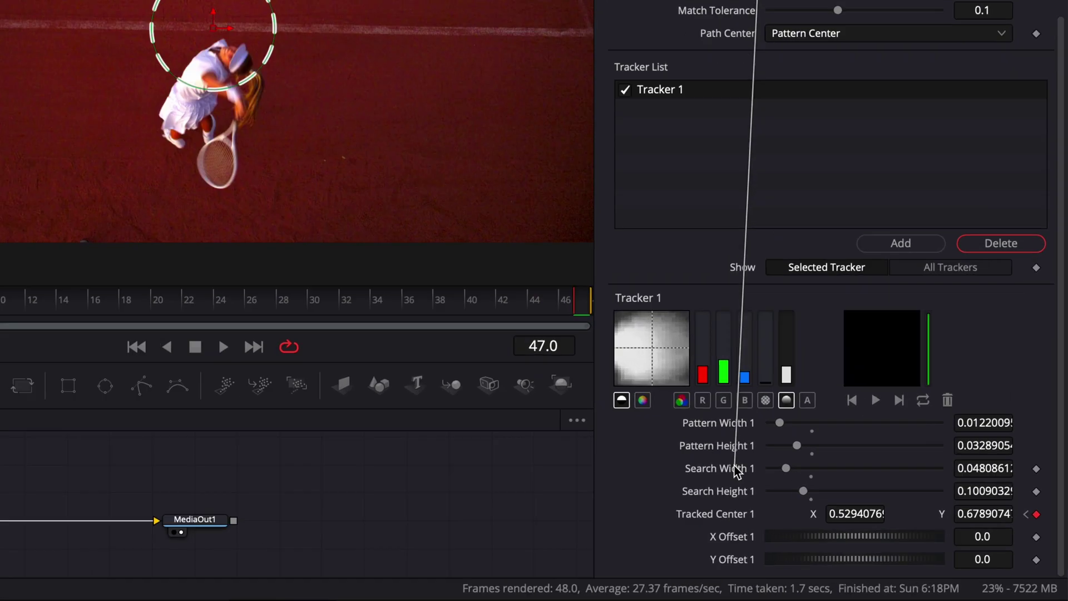
{"action": "left_click_drag", "start_coordinate": [737, 471], "coordinate": [715, 516]}
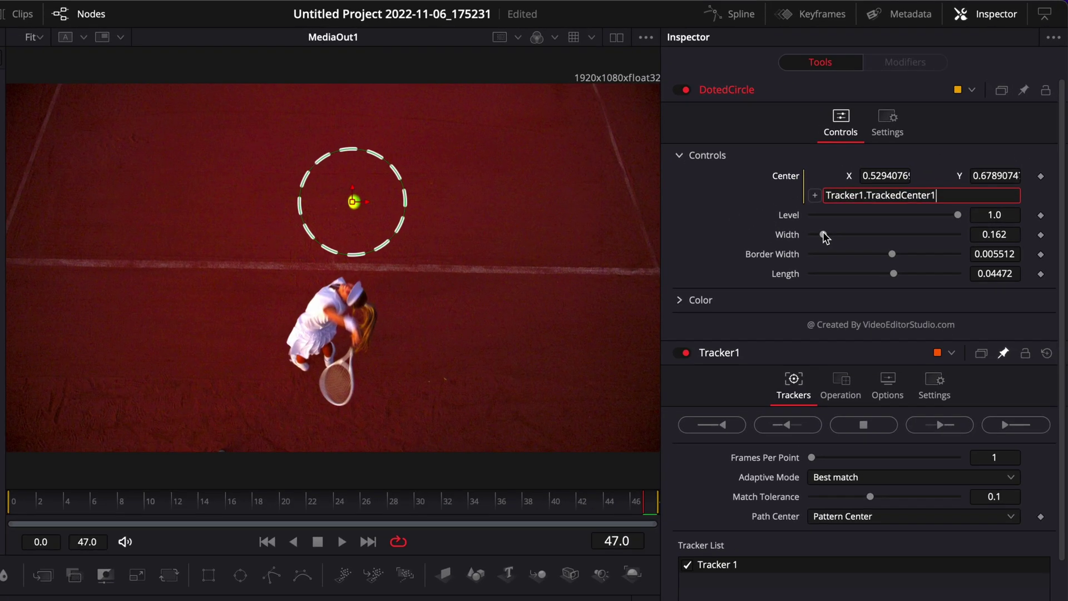
{"action": "left_click_drag", "start_coordinate": [824, 234], "coordinate": [817, 235]}
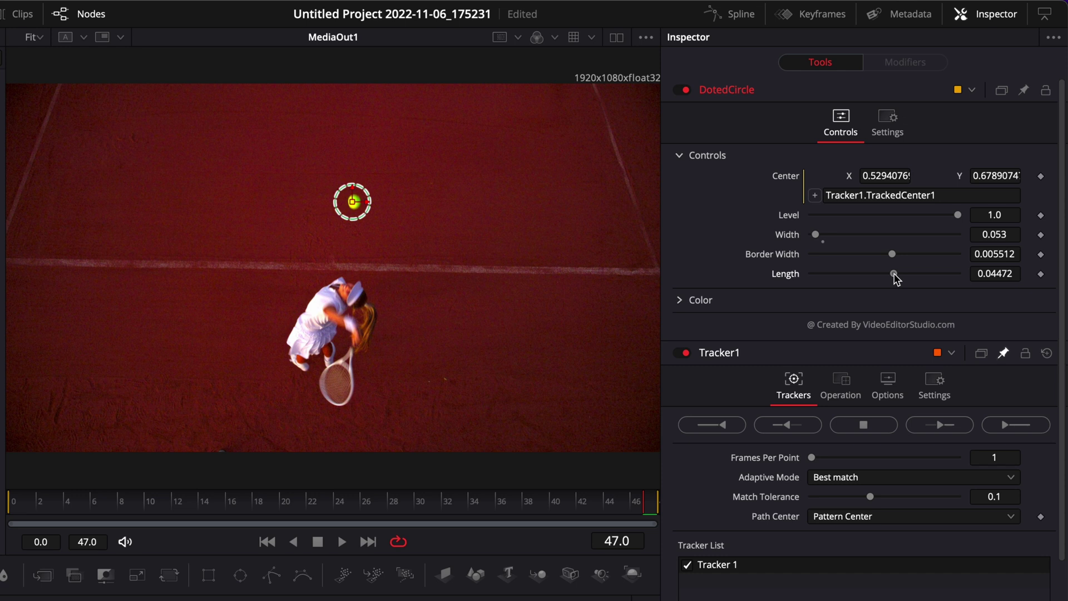
{"action": "left_click_drag", "start_coordinate": [893, 275], "coordinate": [853, 257]}
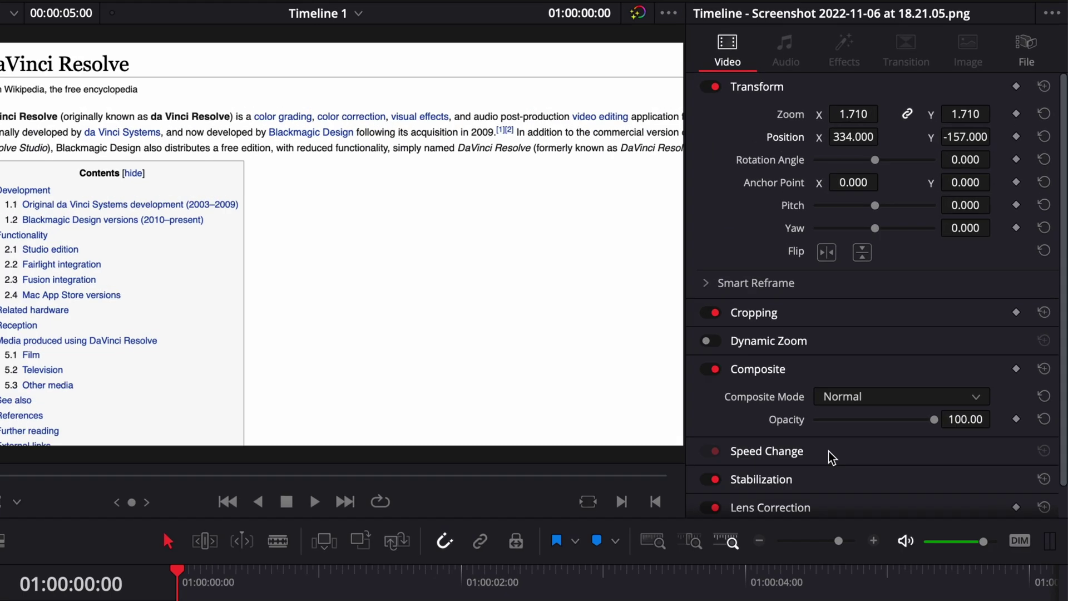
Add the Highlight pointer title on Video 2 over the screenshot and colour it yellow
{"action": "left_click_drag", "start_coordinate": [158, 119], "coordinate": [470, 484]}
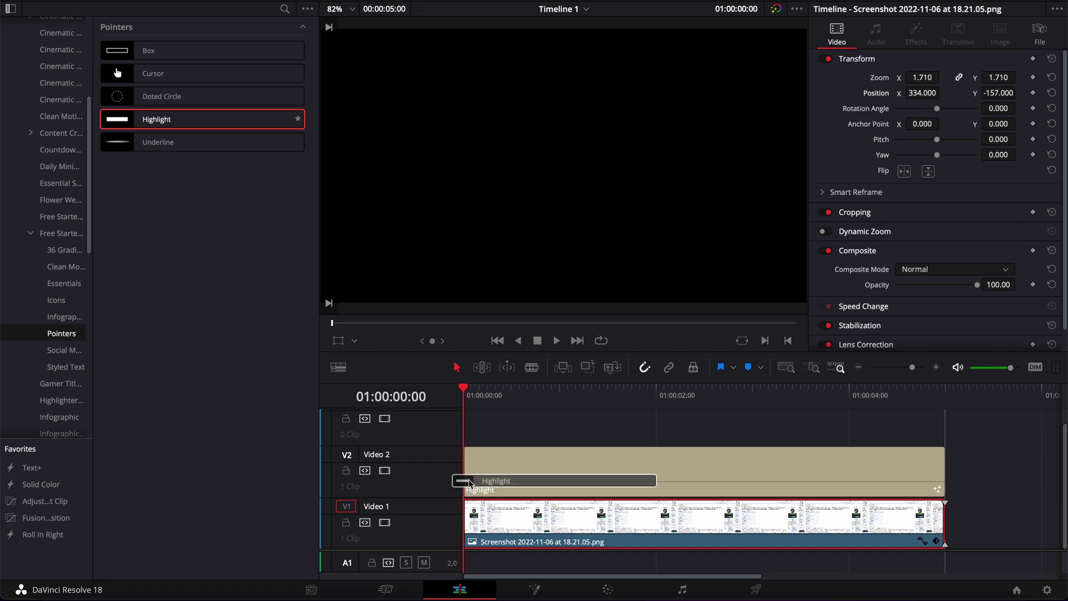
{"action": "left_click", "coordinate": [648, 393]}
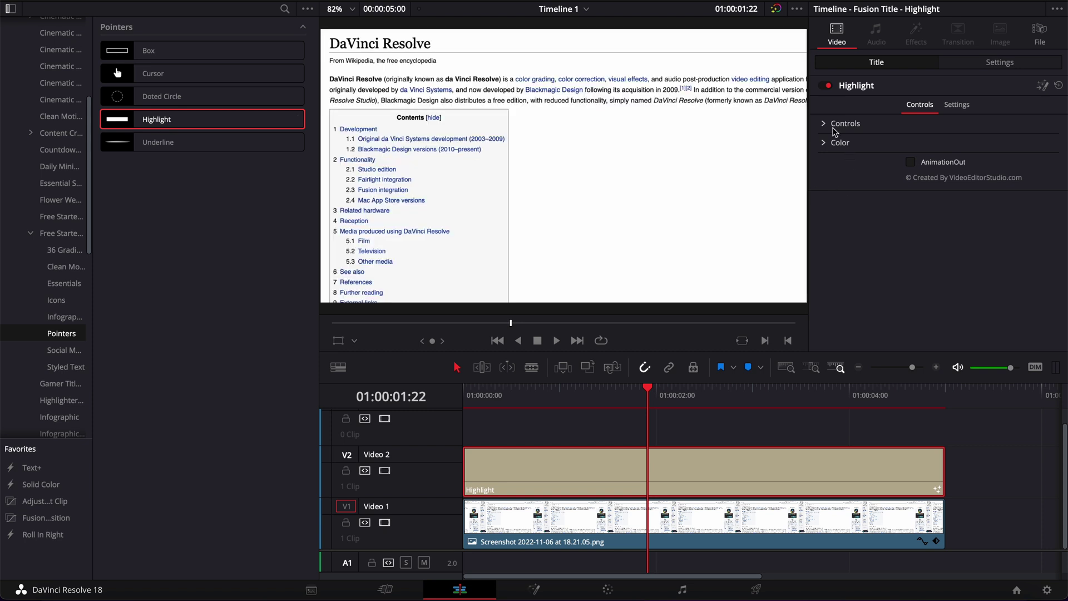
{"action": "left_click", "coordinate": [825, 144]}
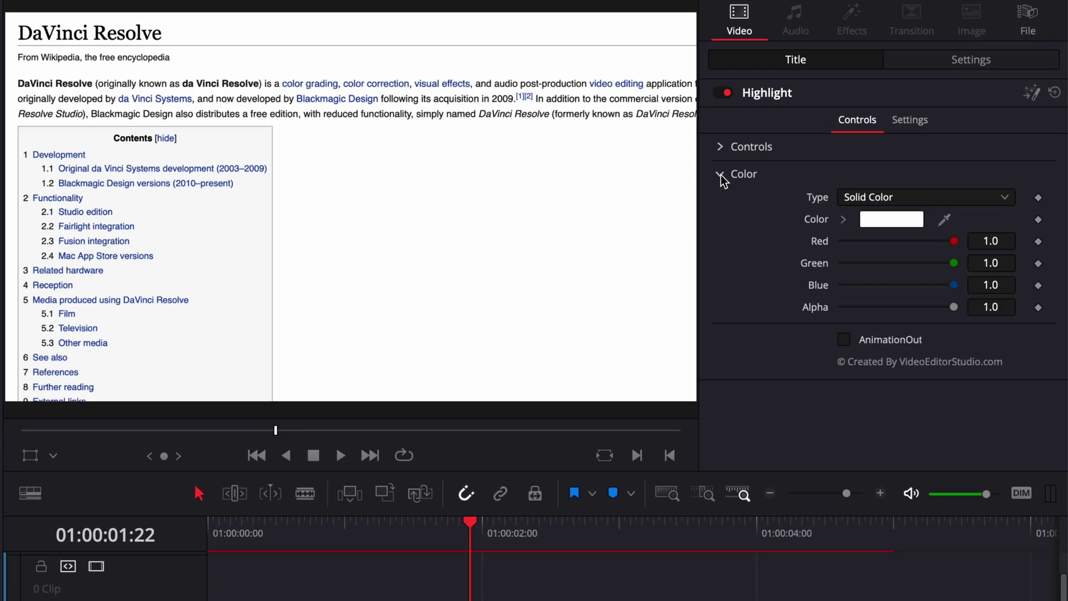
{"action": "left_click", "coordinate": [893, 219]}
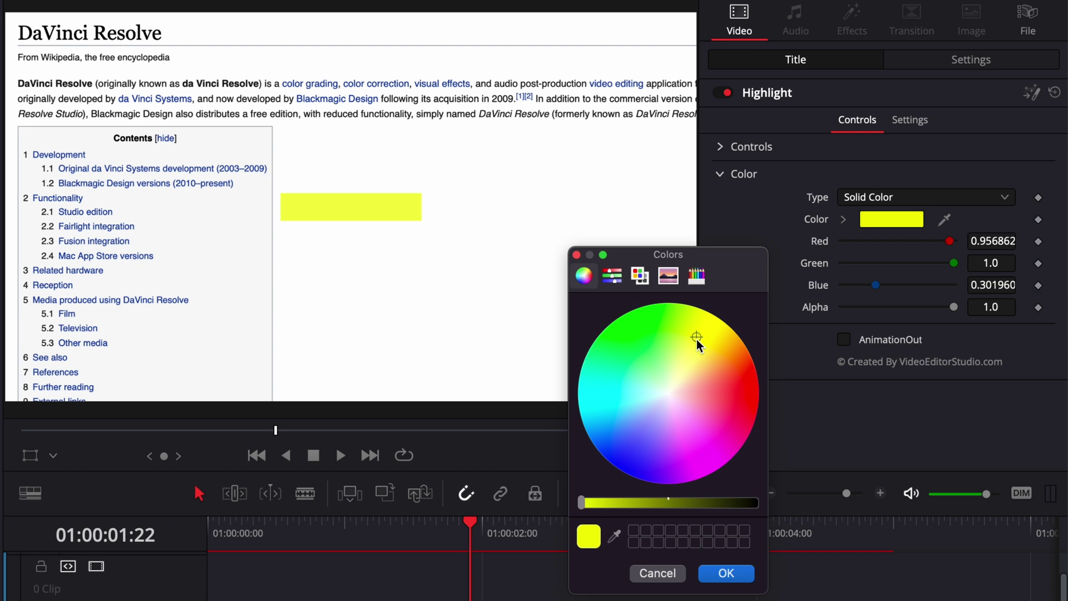
{"action": "left_click_drag", "start_coordinate": [696, 341], "coordinate": [700, 329]}
{"action": "left_click", "coordinate": [726, 573]}
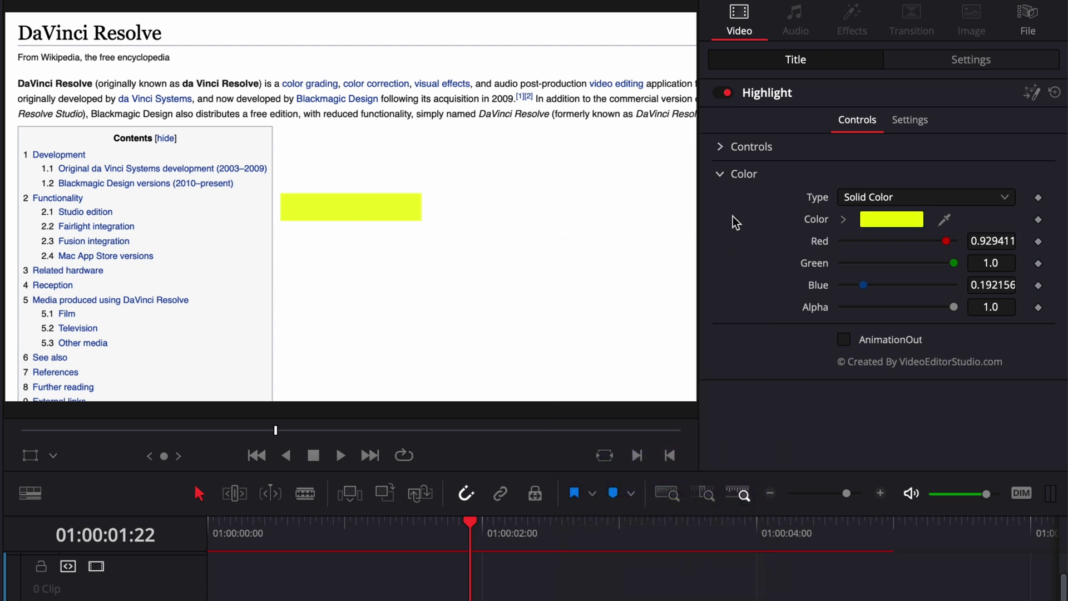
{"action": "left_click", "coordinate": [720, 174]}
Set the highlight to Center 0.112, 0.818, Height 0.603, Width 1.773, Opacity 0.5, then preview
{"action": "left_click", "coordinate": [720, 146]}
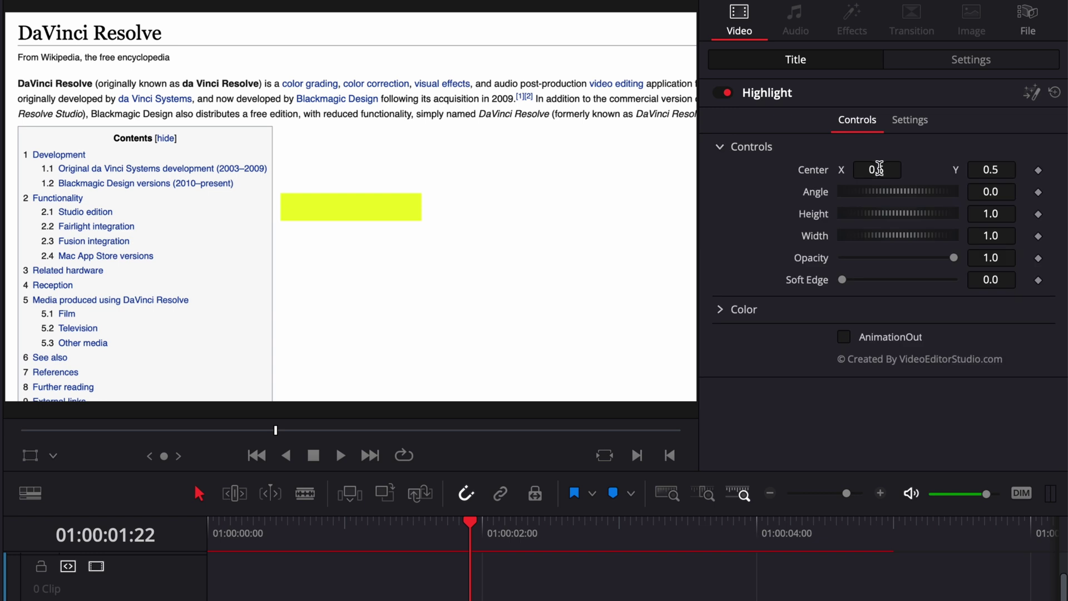
{"action": "left_click_drag", "start_coordinate": [878, 169], "coordinate": [769, 169]}
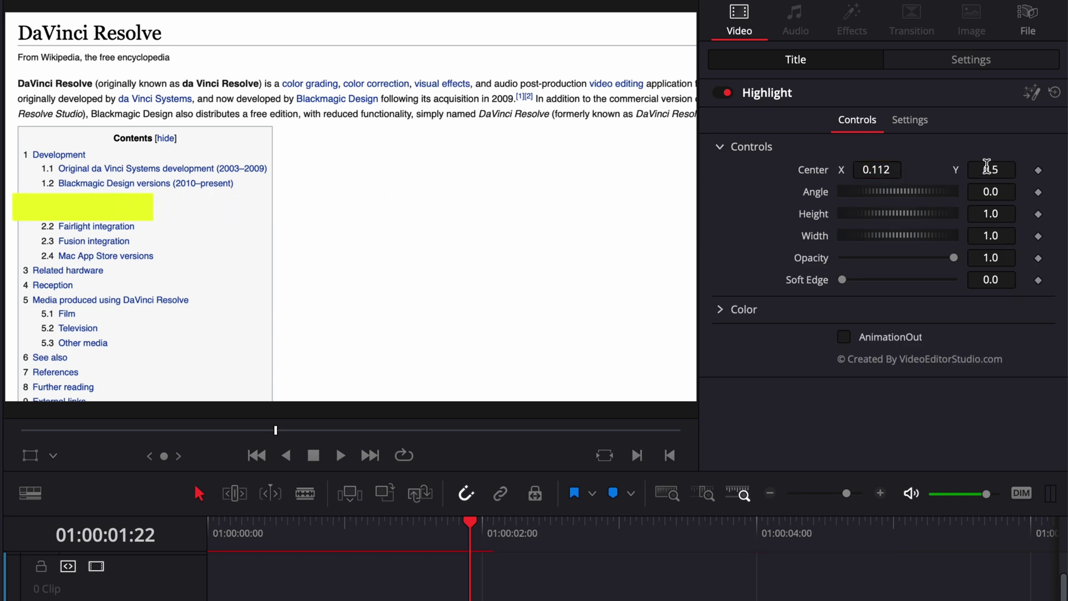
{"action": "left_click_drag", "start_coordinate": [987, 167], "coordinate": [1045, 167]}
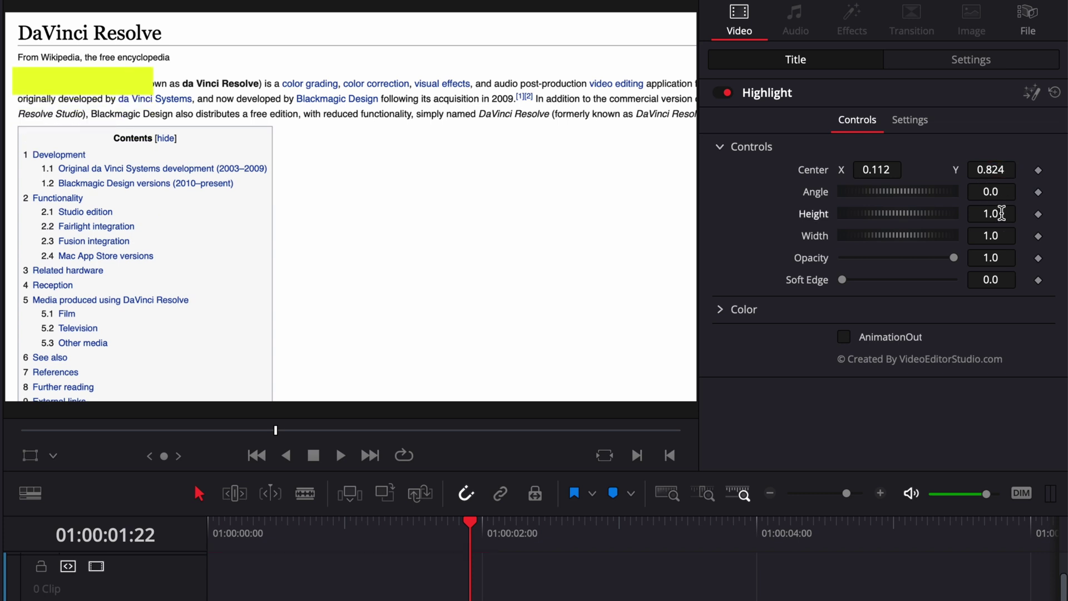
{"action": "left_click_drag", "start_coordinate": [996, 212], "coordinate": [927, 211]}
{"action": "left_click_drag", "start_coordinate": [999, 169], "coordinate": [1002, 170]}
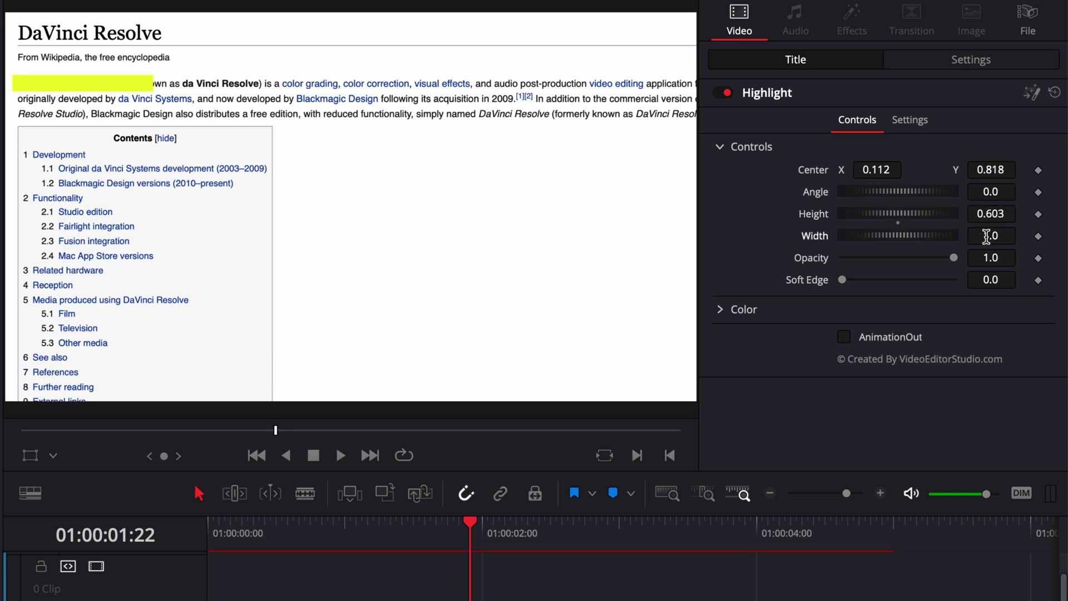
{"action": "left_click_drag", "start_coordinate": [990, 236], "coordinate": [1064, 236]}
{"action": "left_click_drag", "start_coordinate": [987, 236], "coordinate": [1030, 236]}
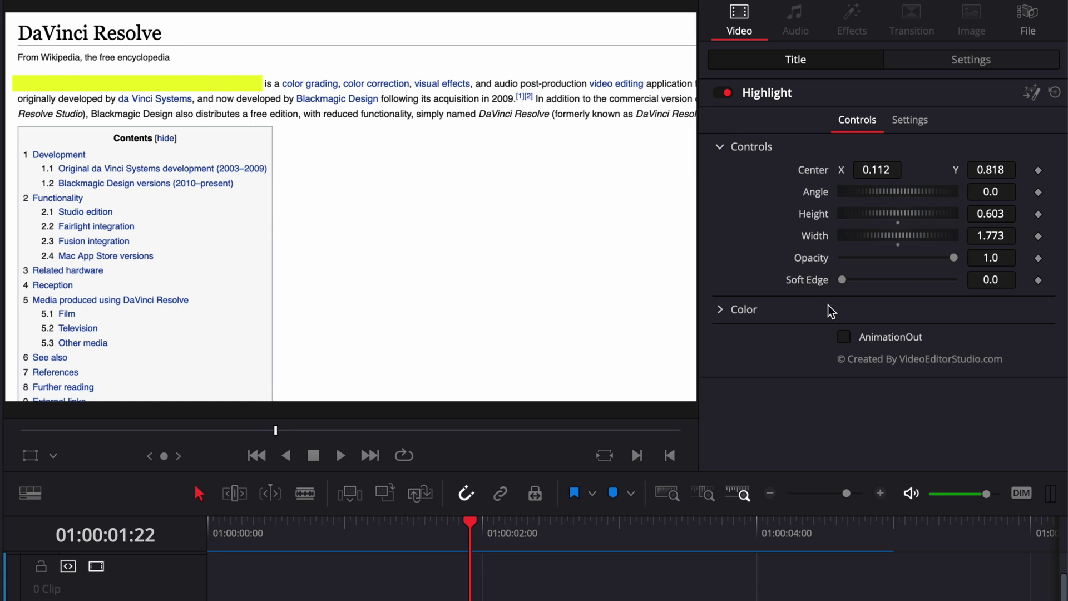
{"action": "left_click_drag", "start_coordinate": [954, 258], "coordinate": [896, 259]}
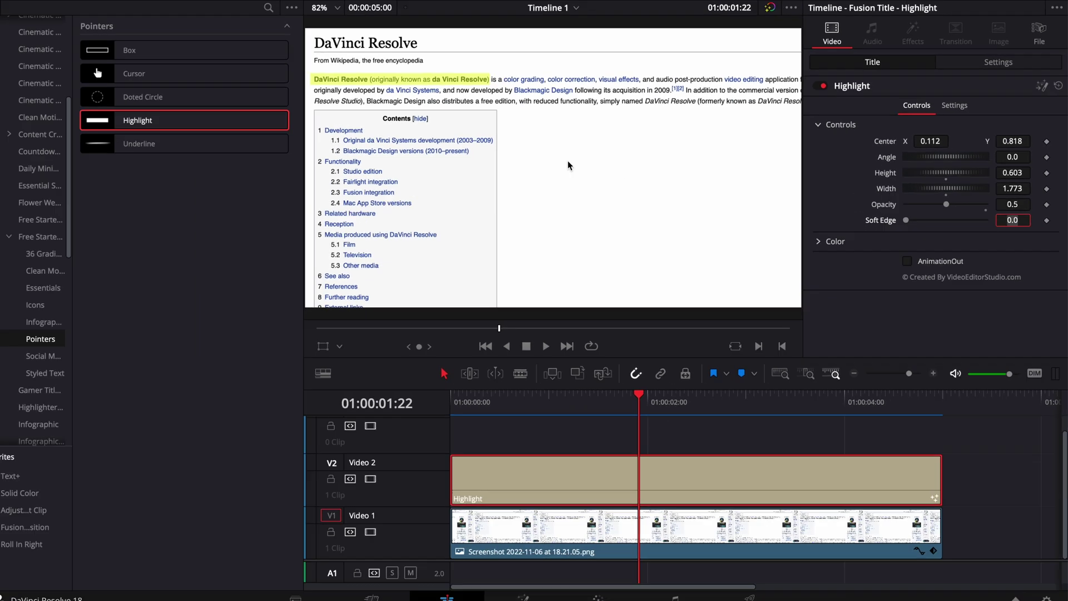
{"action": "left_click_drag", "start_coordinate": [470, 523], "coordinate": [399, 545]}
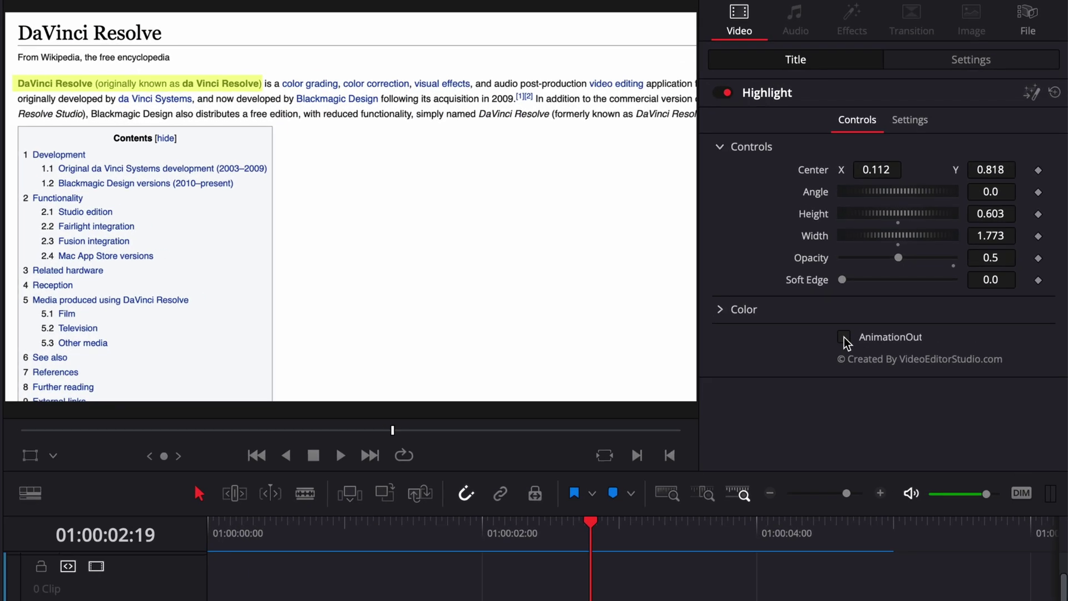
Enable AnimationOut on the Highlight title and play back the timeline
{"action": "left_click", "coordinate": [844, 337]}
{"action": "key", "text": "space"}
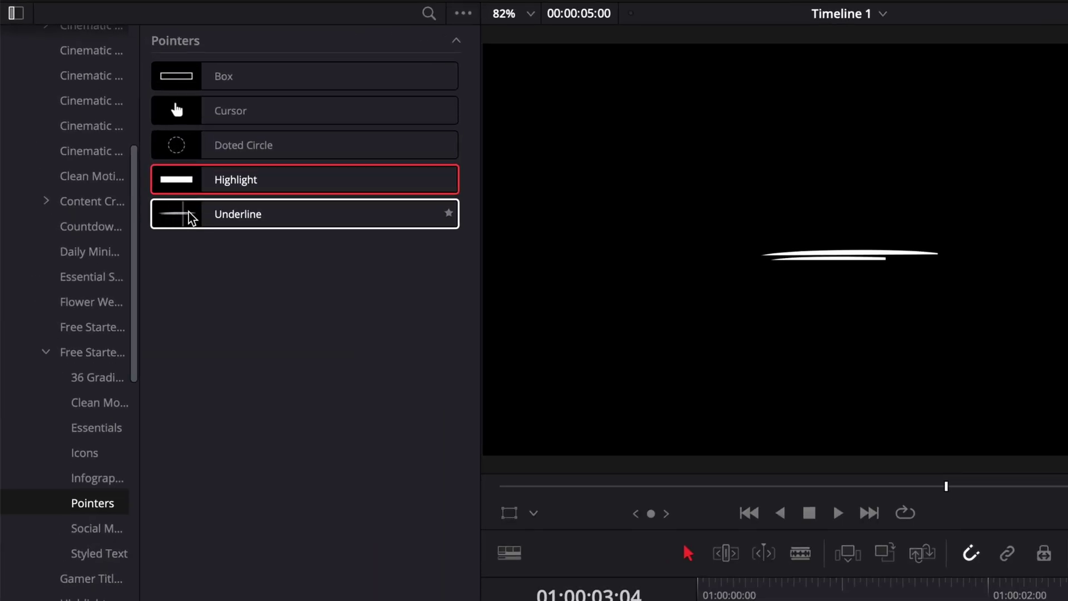
Place the Underline pointer title on Video 3 above the Highlight clip
{"action": "left_click_drag", "start_coordinate": [205, 218], "coordinate": [706, 600]}
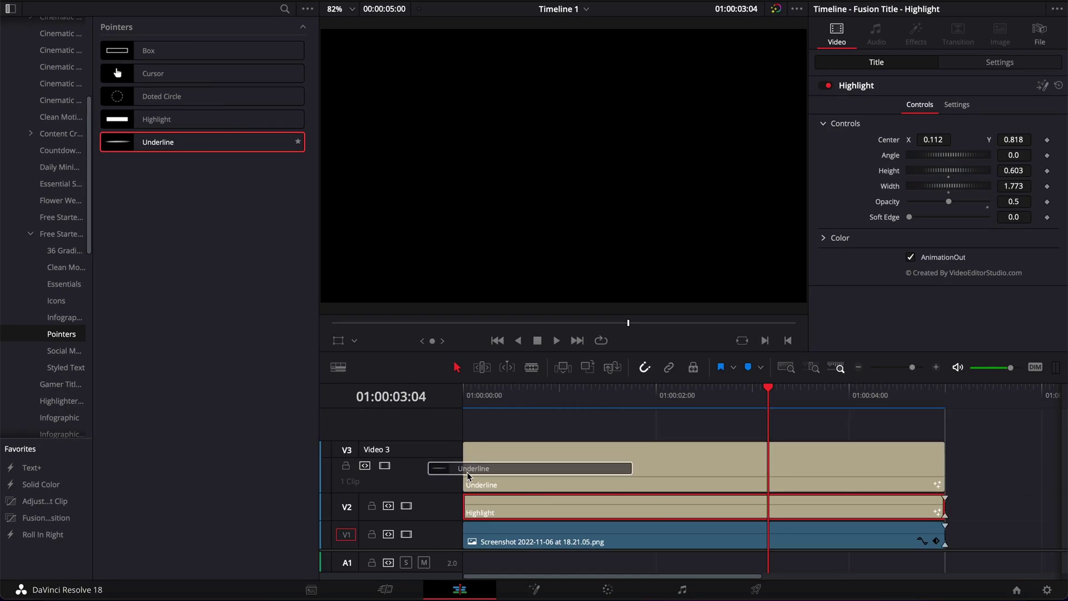
{"action": "left_click_drag", "start_coordinate": [468, 476], "coordinate": [467, 476]}
{"action": "left_click_drag", "start_coordinate": [679, 402], "coordinate": [668, 401]}
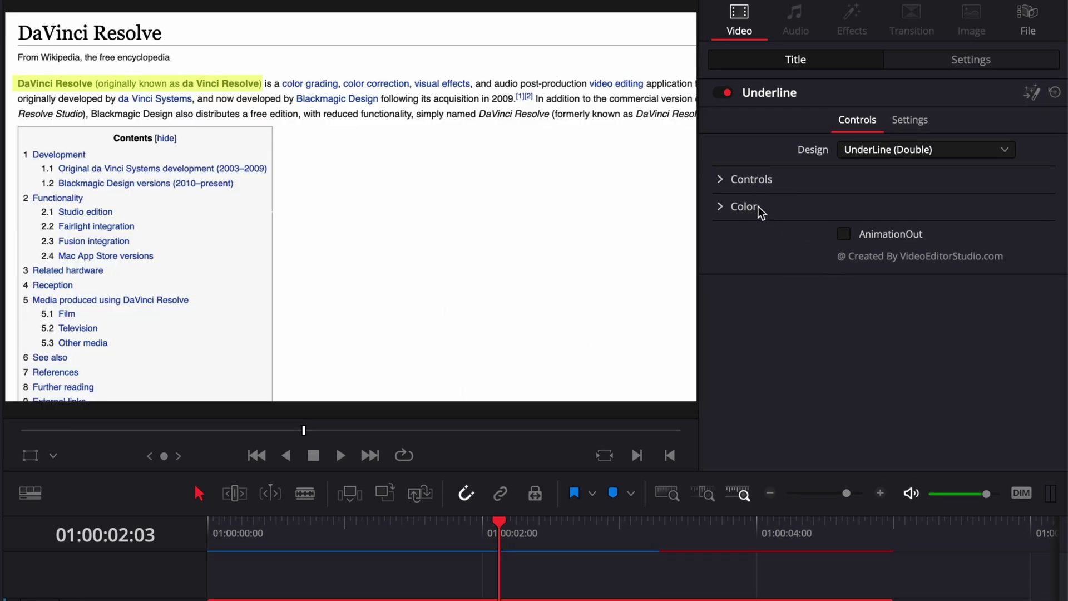
Colour the underline red (Green 0.305882, Blue 0.164705)
{"action": "left_click", "coordinate": [719, 207]}
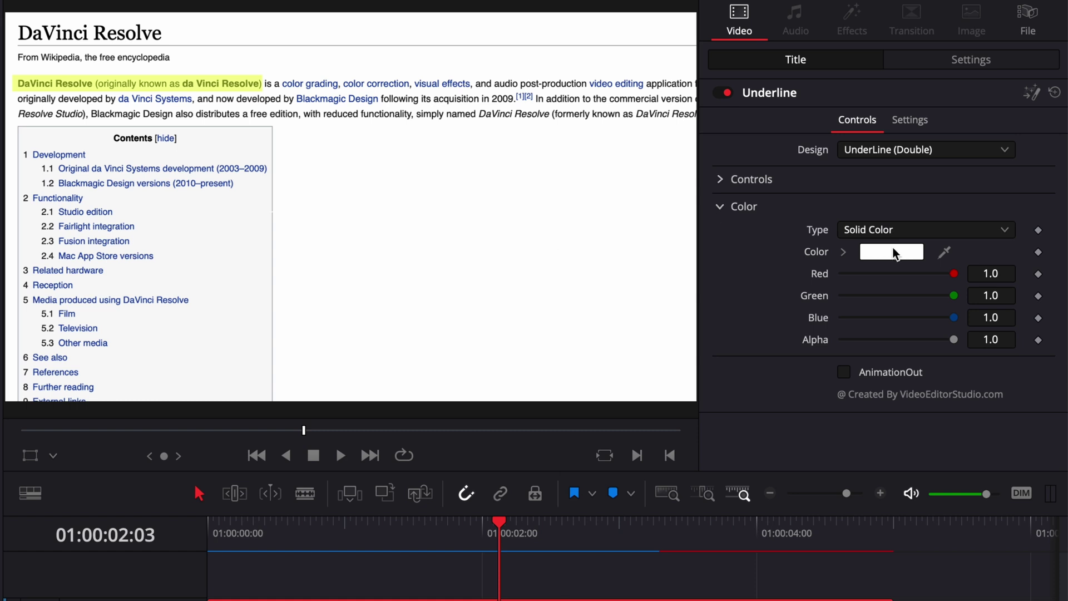
{"action": "left_click", "coordinate": [893, 251]}
{"action": "left_click", "coordinate": [739, 381]}
{"action": "left_click", "coordinate": [735, 575]}
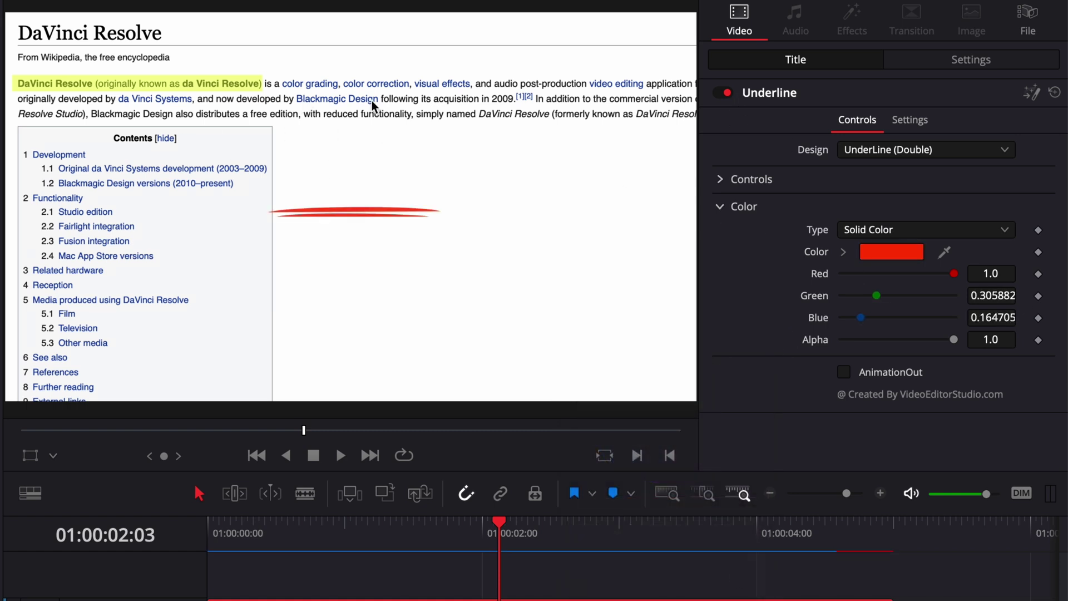
Shrink the underline to Size 0.665 and move it beneath the Blackmagic Design link
{"action": "left_click", "coordinate": [721, 207]}
{"action": "left_click", "coordinate": [719, 179]}
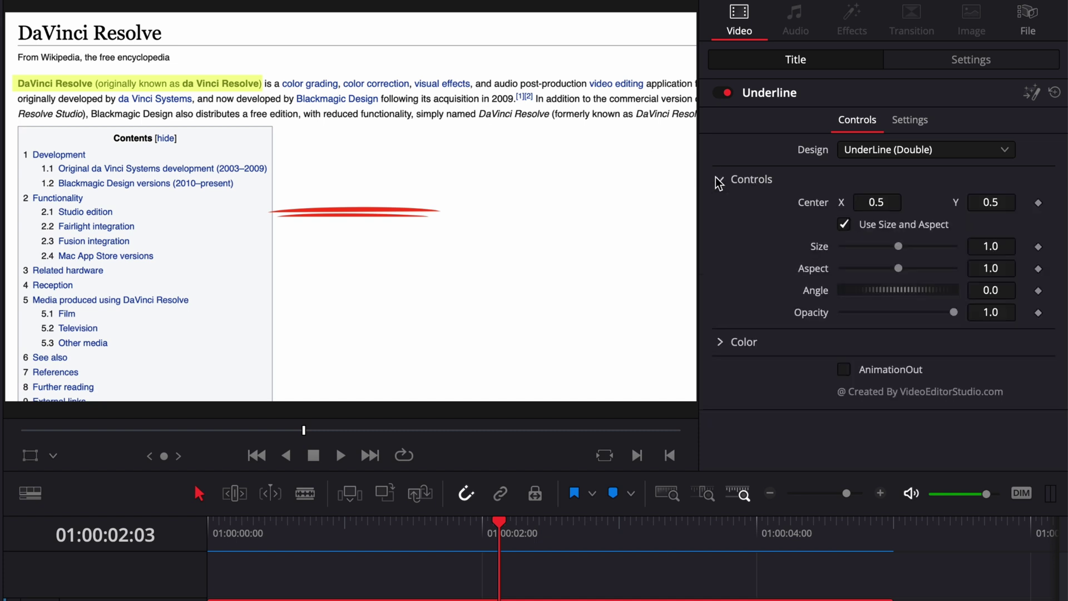
{"action": "left_click_drag", "start_coordinate": [1006, 246], "coordinate": [989, 247]}
{"action": "left_click_drag", "start_coordinate": [986, 201], "coordinate": [988, 206]}
{"action": "left_click_drag", "start_coordinate": [890, 204], "coordinate": [884, 203]}
{"action": "left_click_drag", "start_coordinate": [984, 204], "coordinate": [988, 211]}
{"action": "mouse_move", "coordinate": [996, 249]}
{"action": "left_mouse_down"}
{"action": "mouse_move", "coordinate": [986, 252]}
{"action": "mouse_move", "coordinate": [1008, 256]}
{"action": "left_mouse_up"}
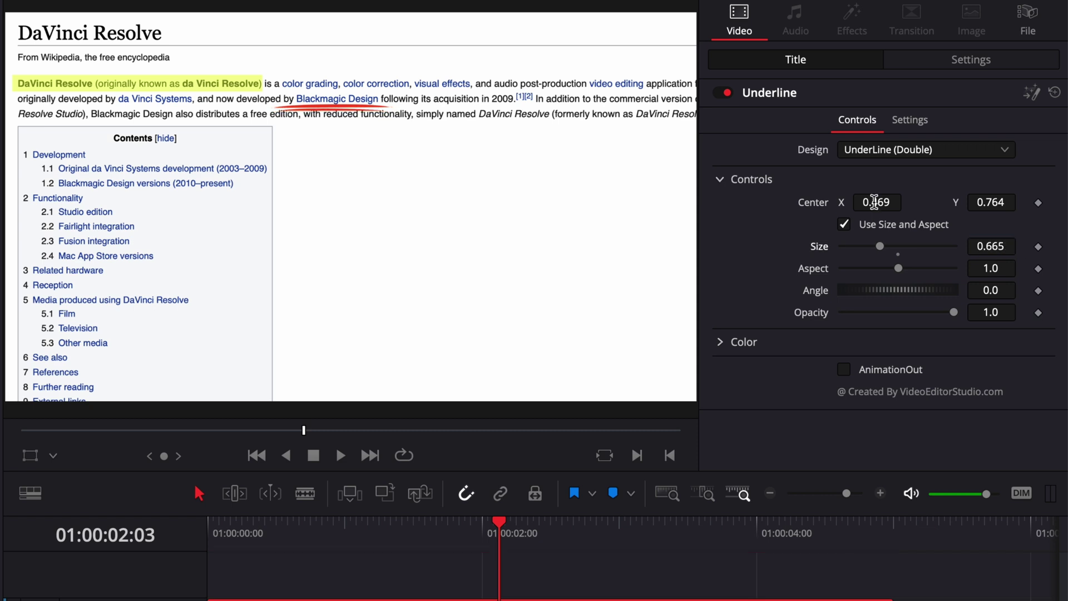
{"action": "left_click_drag", "start_coordinate": [874, 202], "coordinate": [872, 200]}
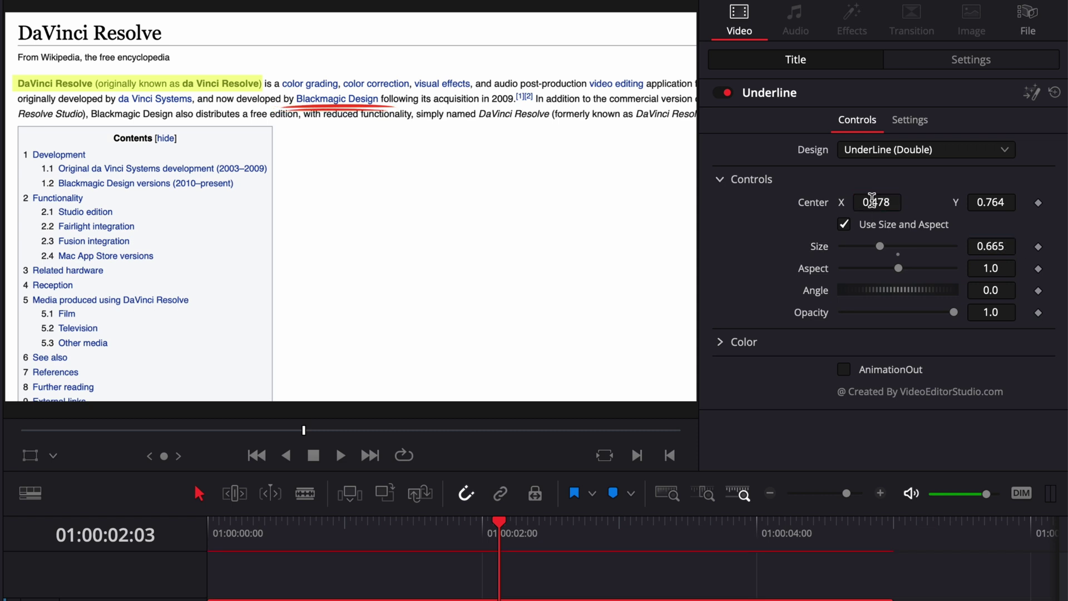
Switch the underline design to UnderLine (Single) and centre it at 0.501, 0.764
{"action": "left_click", "coordinate": [921, 150]}
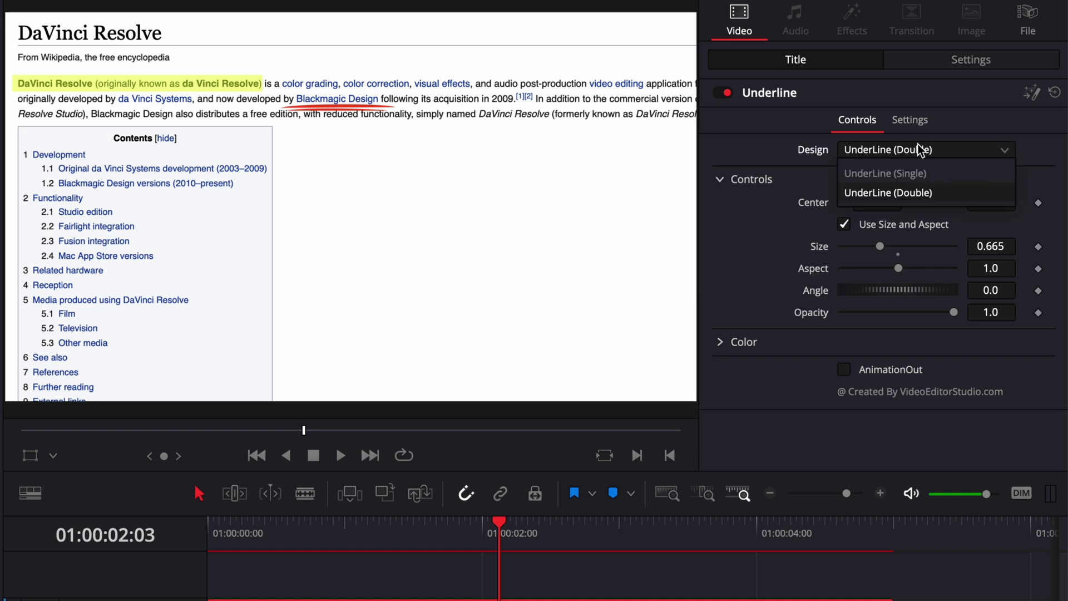
{"action": "left_click", "coordinate": [921, 173]}
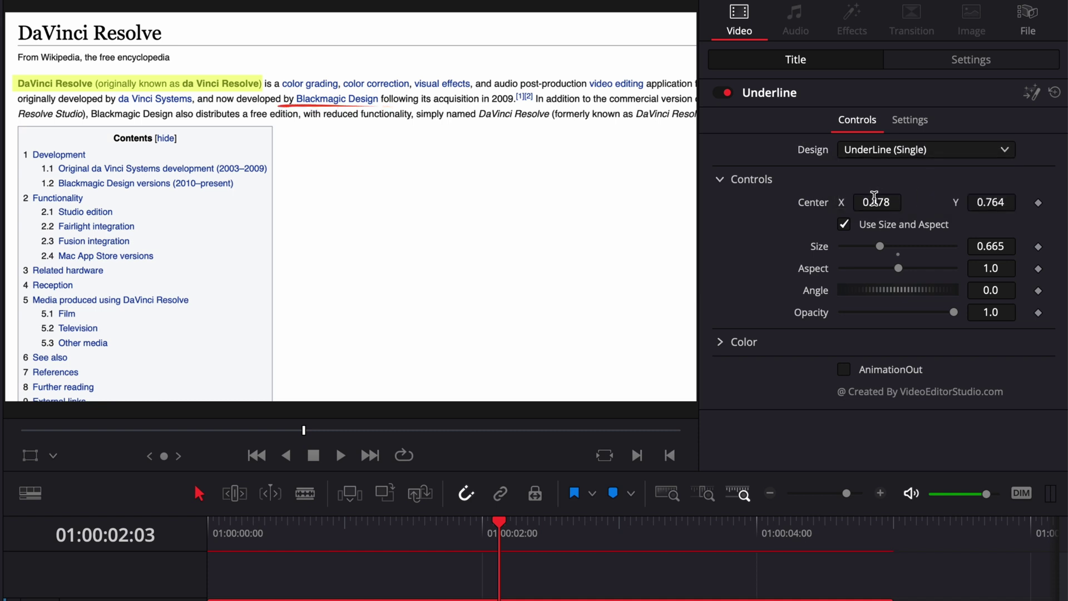
{"action": "left_click_drag", "start_coordinate": [874, 202], "coordinate": [884, 202]}
{"action": "left_click", "coordinate": [883, 152]}
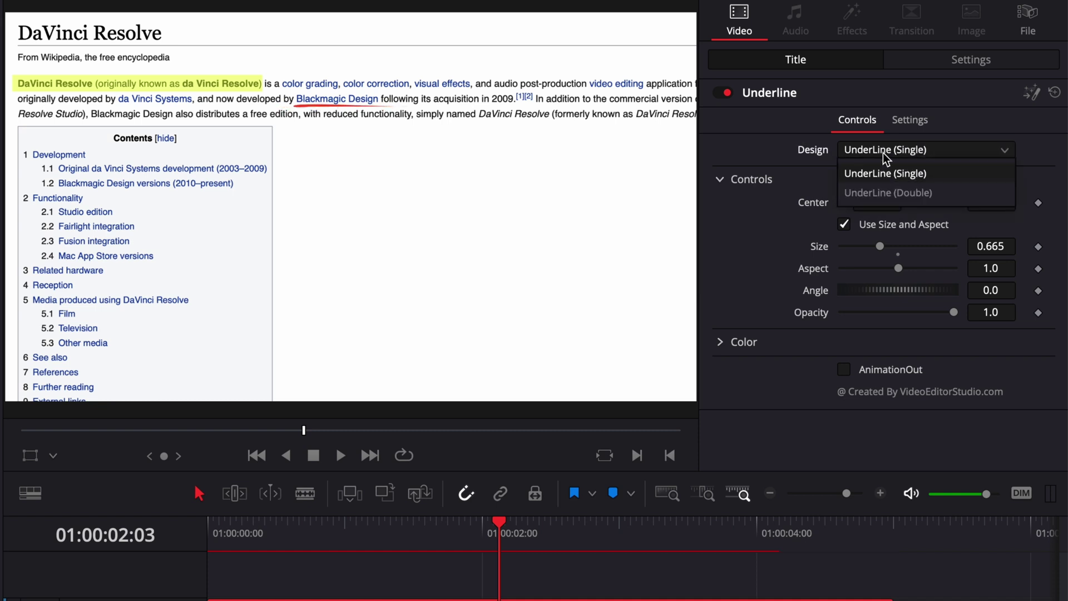
{"action": "left_click", "coordinate": [884, 194]}
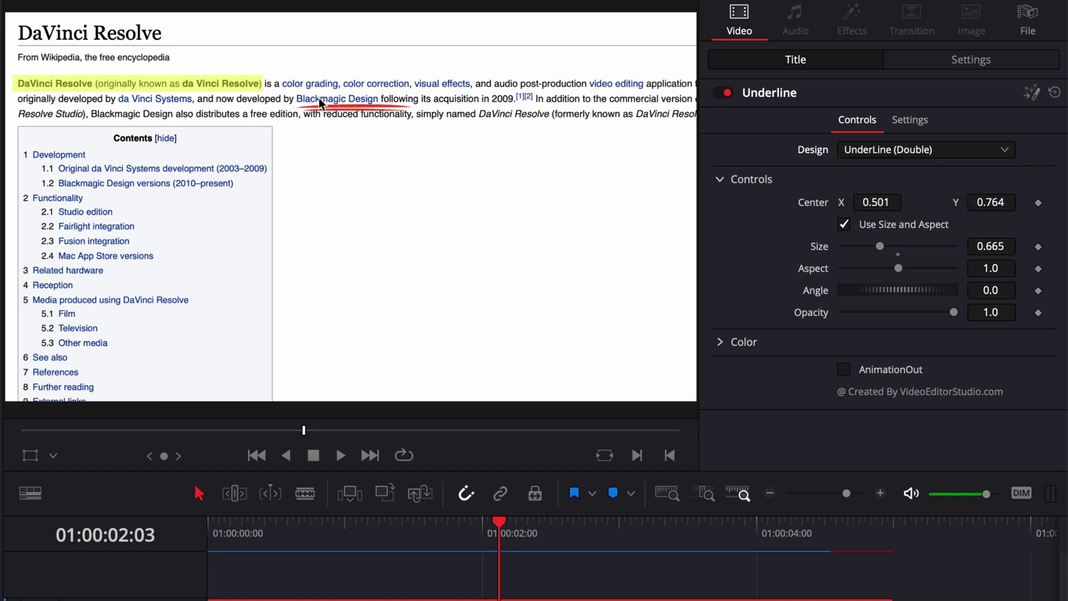
{"action": "left_click", "coordinate": [956, 148]}
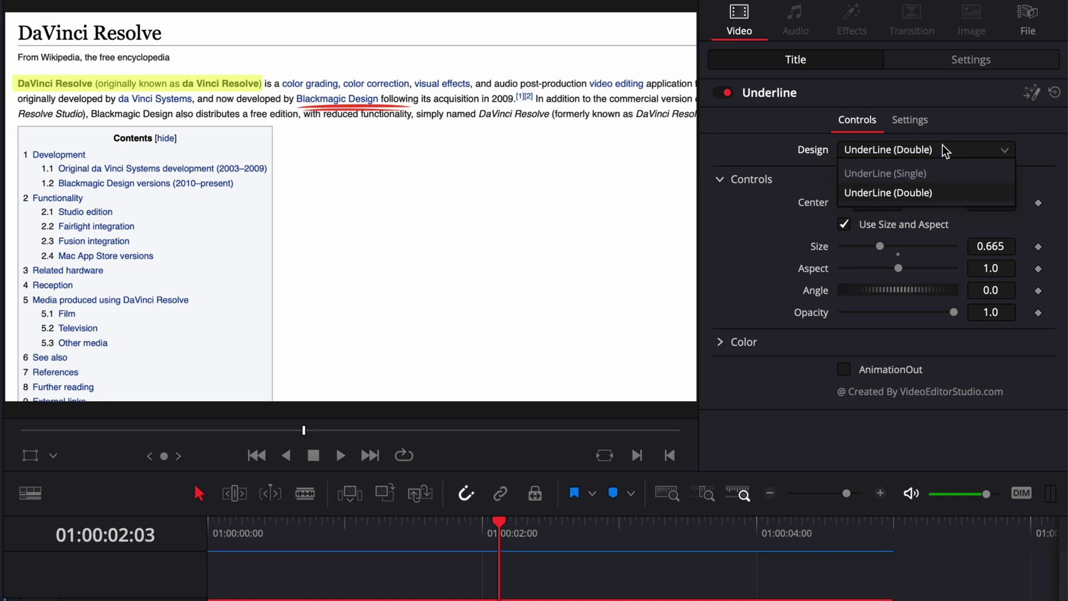
{"action": "left_click", "coordinate": [931, 175]}
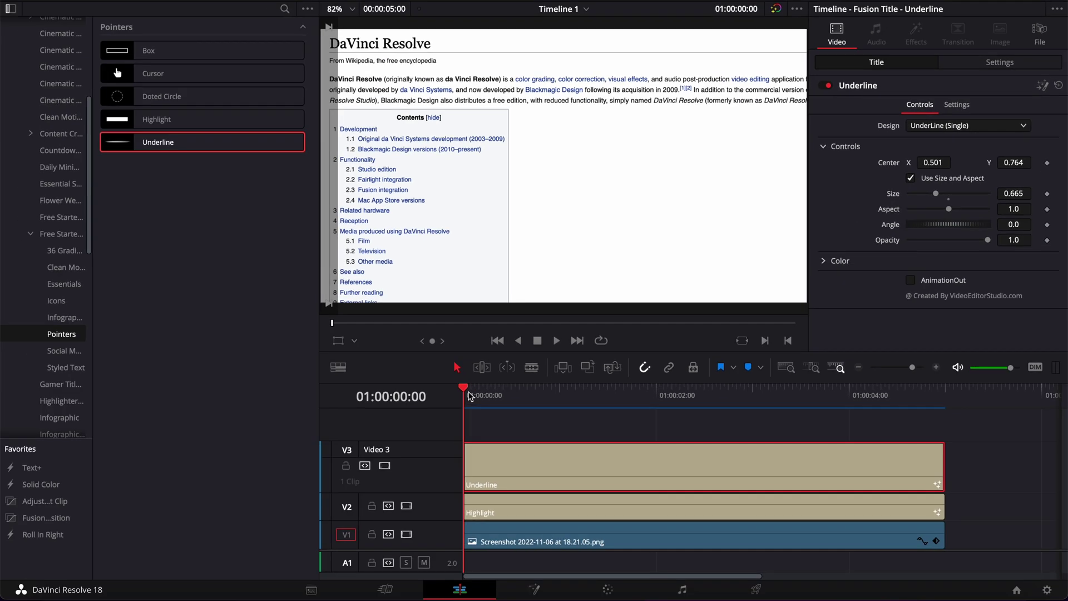
Delay the Underline clip by 00:22 and trim it to a 5:00 duration
{"action": "left_click_drag", "start_coordinate": [211, 537], "coordinate": [266, 536]}
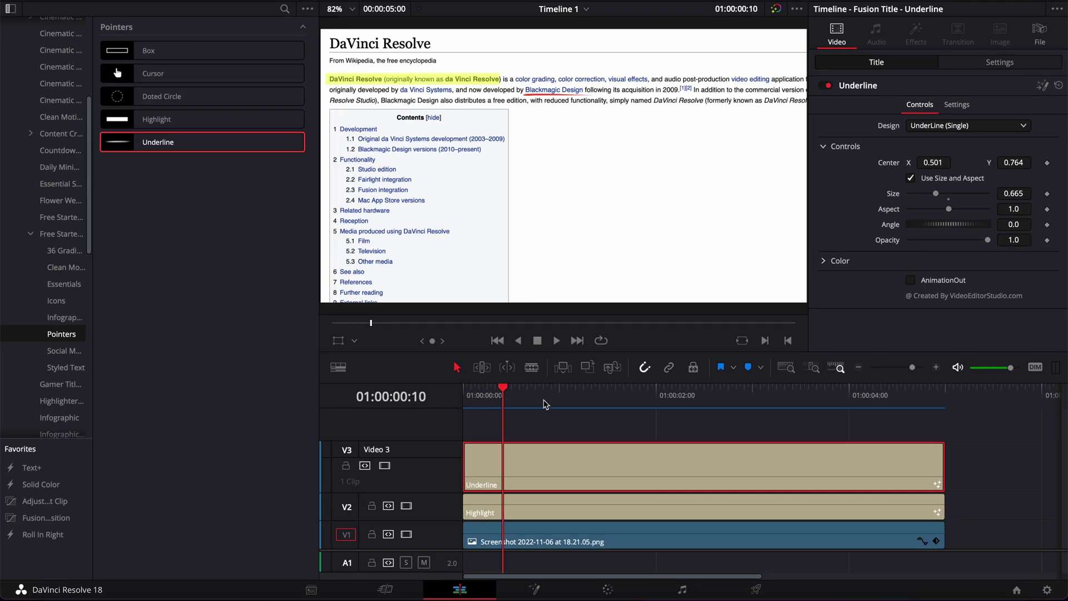
{"action": "left_click_drag", "start_coordinate": [519, 470], "coordinate": [619, 476]}
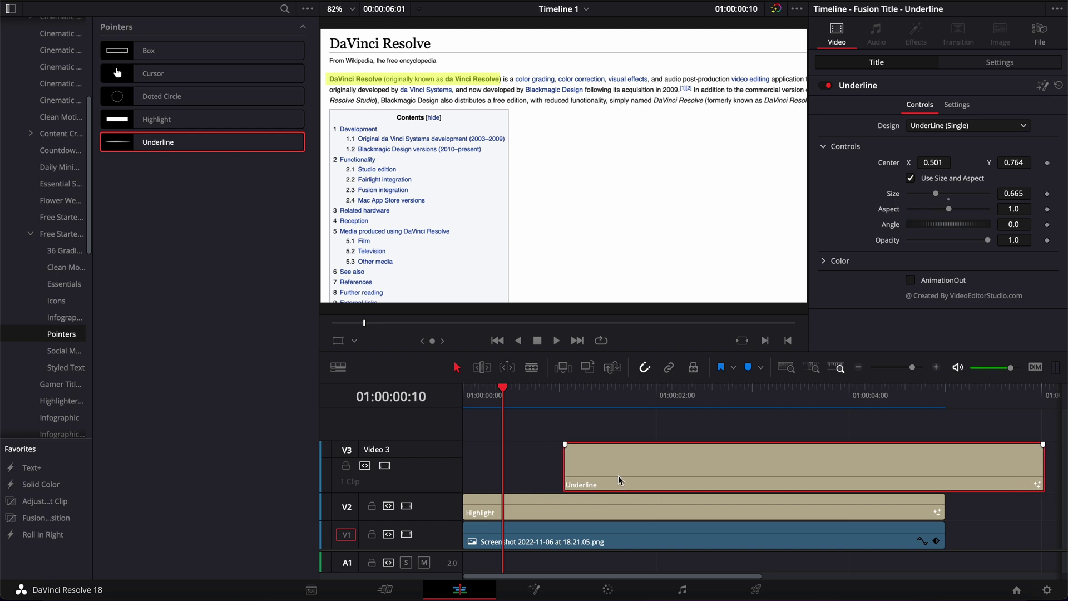
{"action": "left_click", "coordinate": [1039, 464]}
{"action": "left_click_drag", "start_coordinate": [1038, 463], "coordinate": [944, 467]}
{"action": "left_click", "coordinate": [905, 470]}
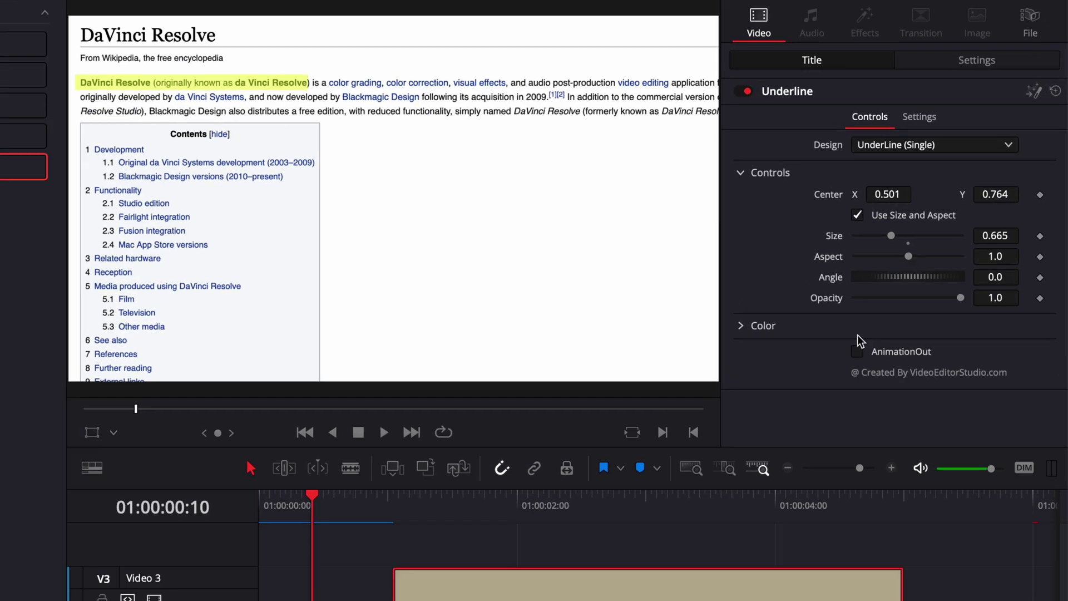